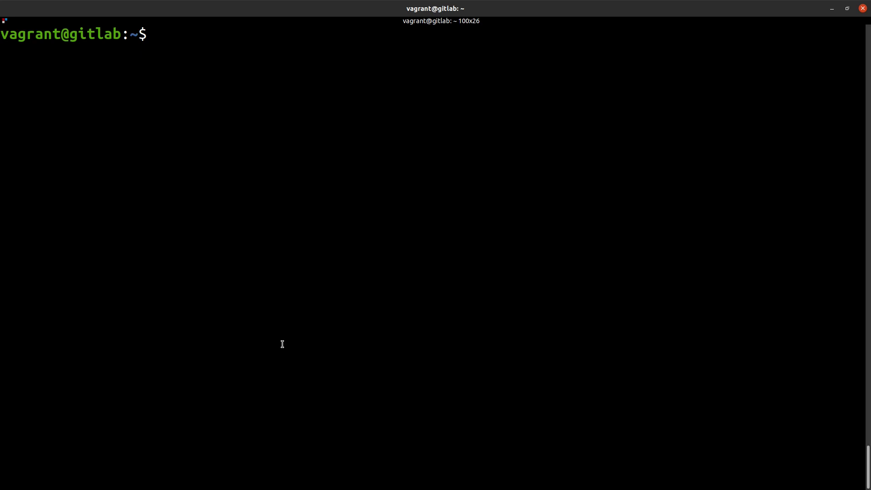
Try to open /etc/gitlab/initial_root_password in vim without elevated rights, and quit the editor without saving
text(vim /etc/gitl)
key(Tab)
key(Tab)
key(Tab)
key(Tab)
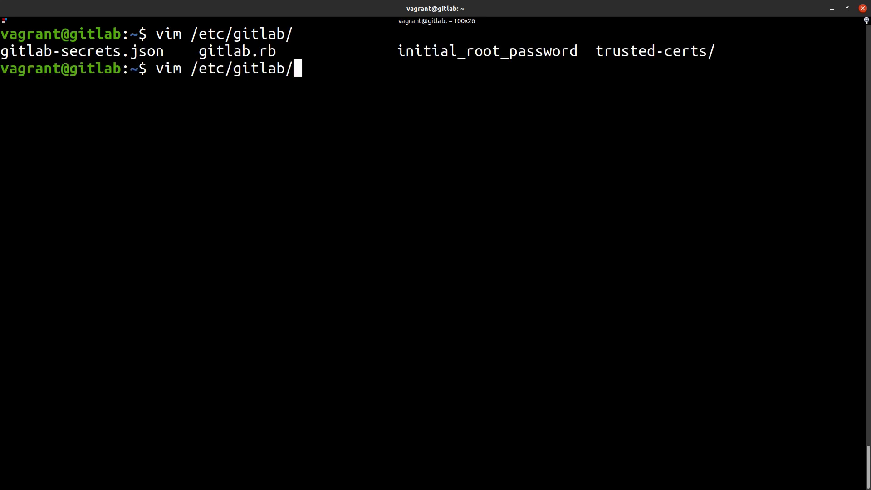
double_click(502, 86)
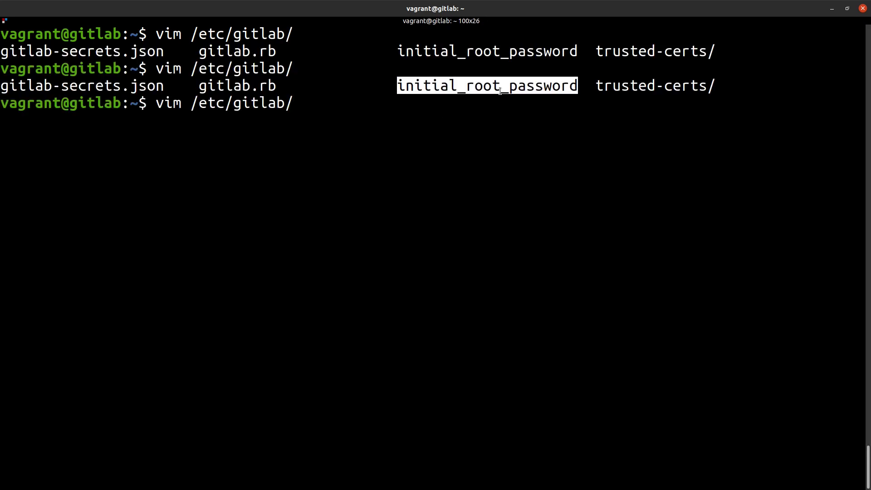
middle_click(502, 87)
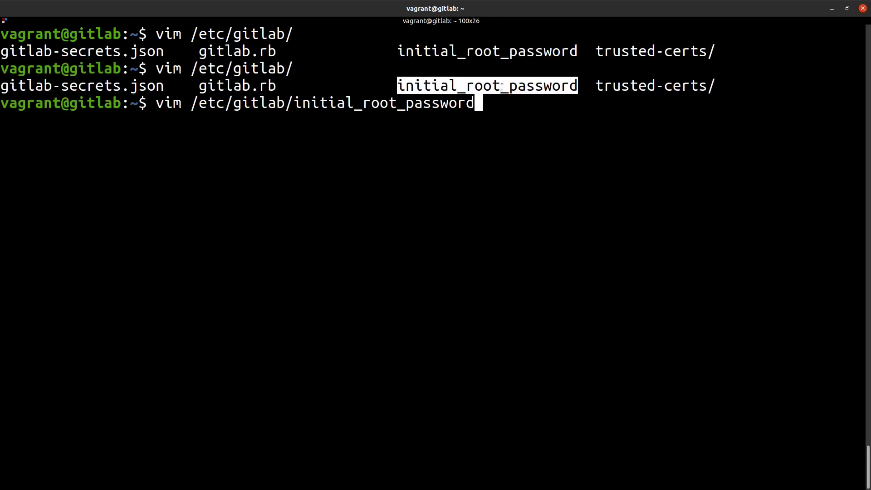
key(Return)
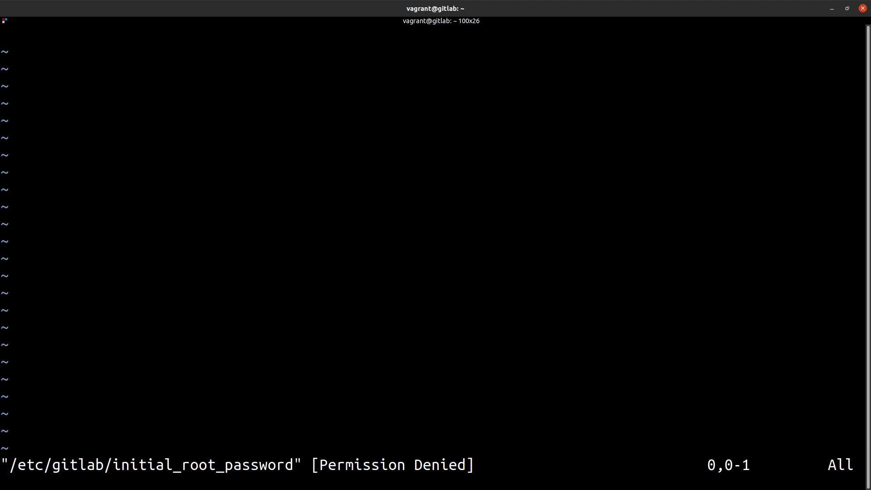
text(:q!)
key(Return)
Open /etc/gitlab/initial_root_password in vim with sudo
key(Up)
key(ctrl+a)
text(sudo)
key(Return)
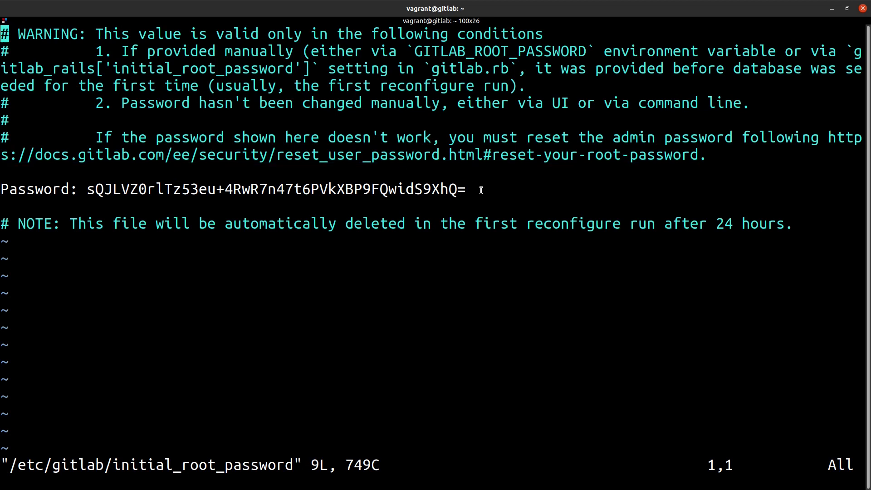
Highlight the GITLAB_ROOT_PASSWORD variable and the gitlab_rails['initial_root_password'] setting in the file's warning comments
drag(468, 190, 46, 93)
click(46, 93)
double_click(572, 52)
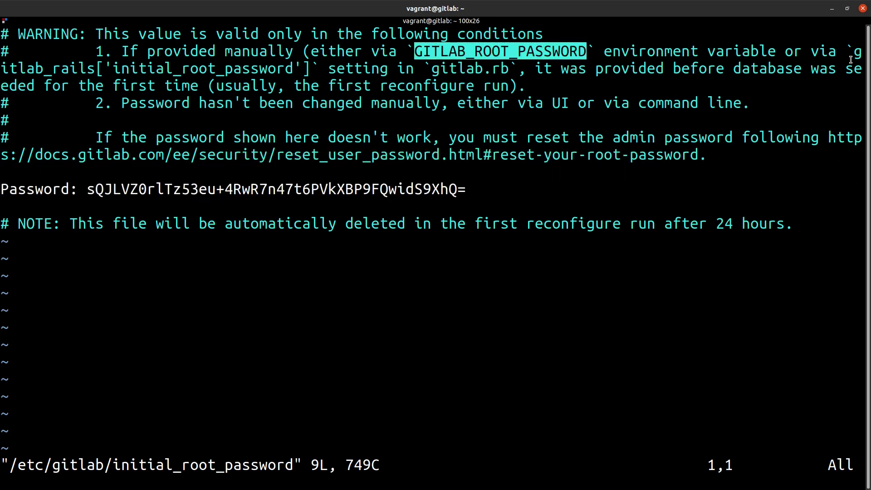
drag(313, 68, 856, 52)
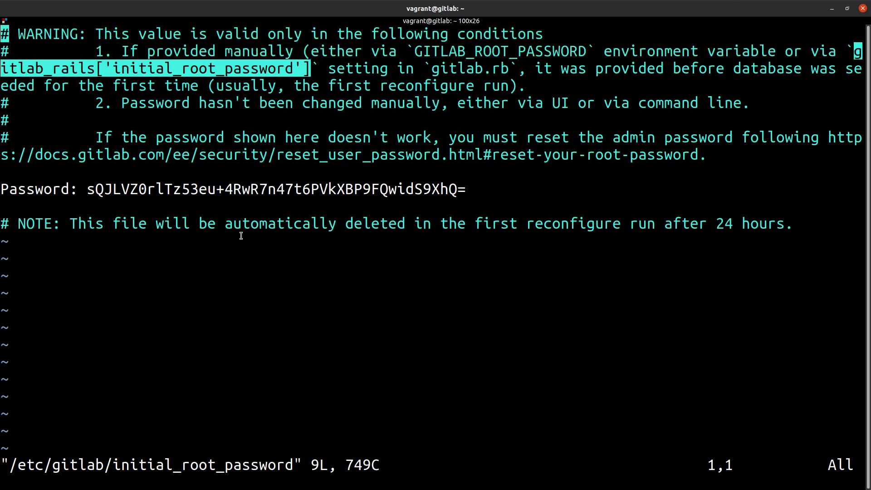
Copy the initial root password from the file, switch to the browser and sign in to GitLab by filling the password field with it
drag(466, 190, 90, 190)
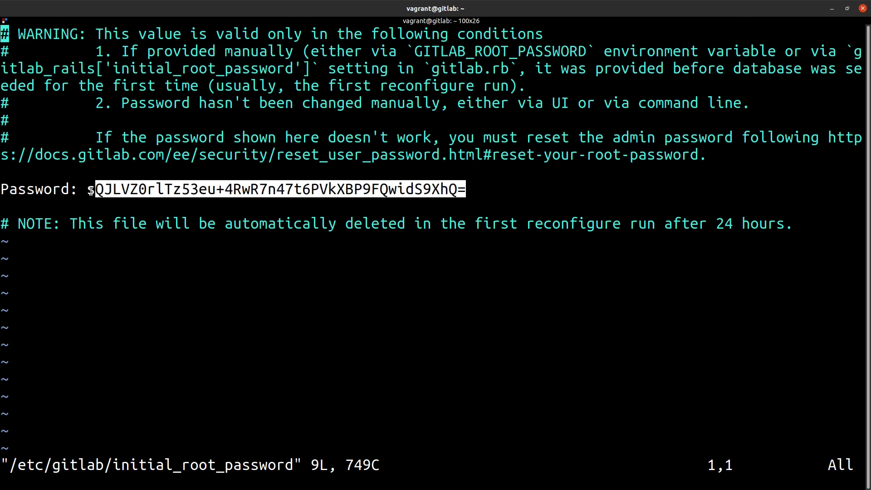
drag(88, 189, 467, 192)
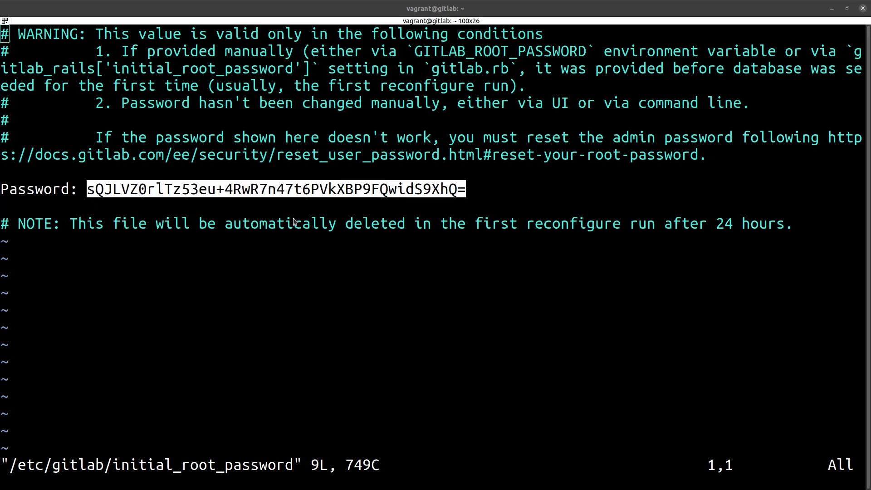
key(alt+Tab)
click(540, 230)
key(ctrl+v)
key(Return)
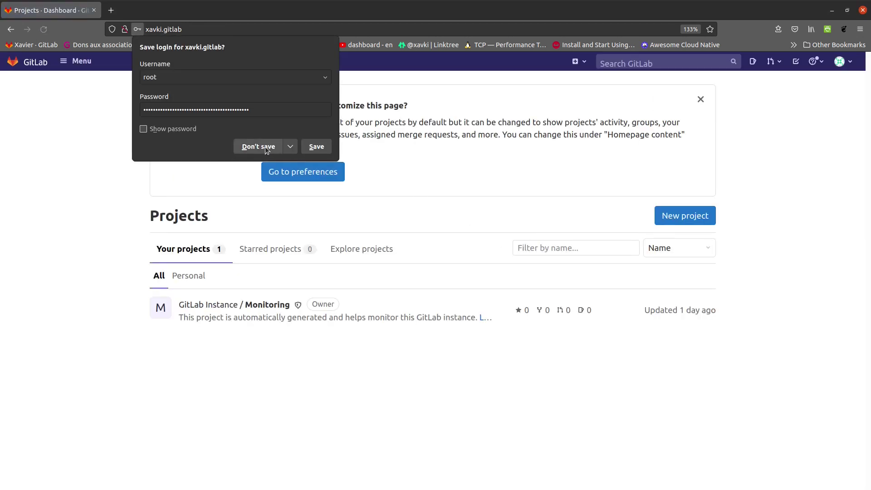
Decline saving the login in the browser and dismiss the homepage customization banner on the Projects dashboard
click(267, 148)
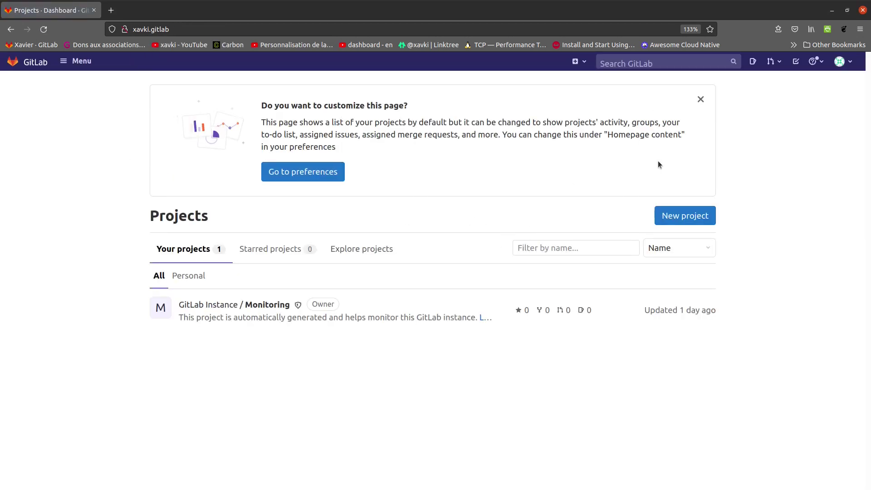
click(701, 98)
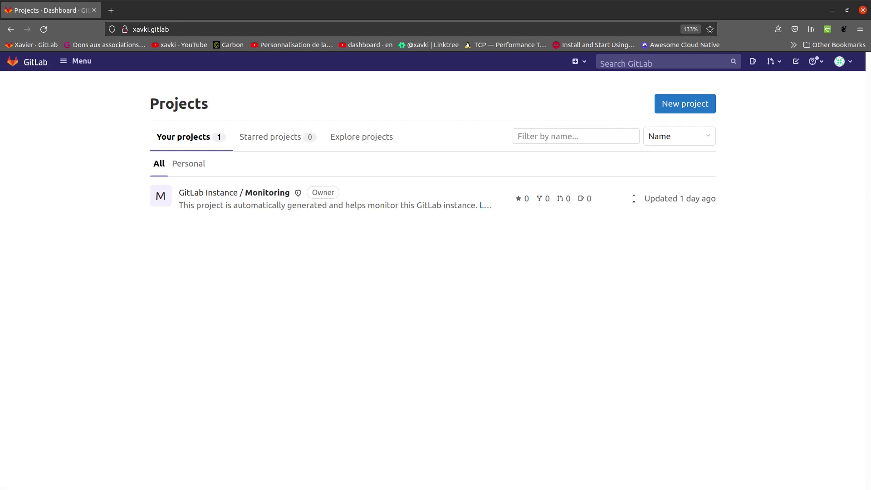
click(41, 67)
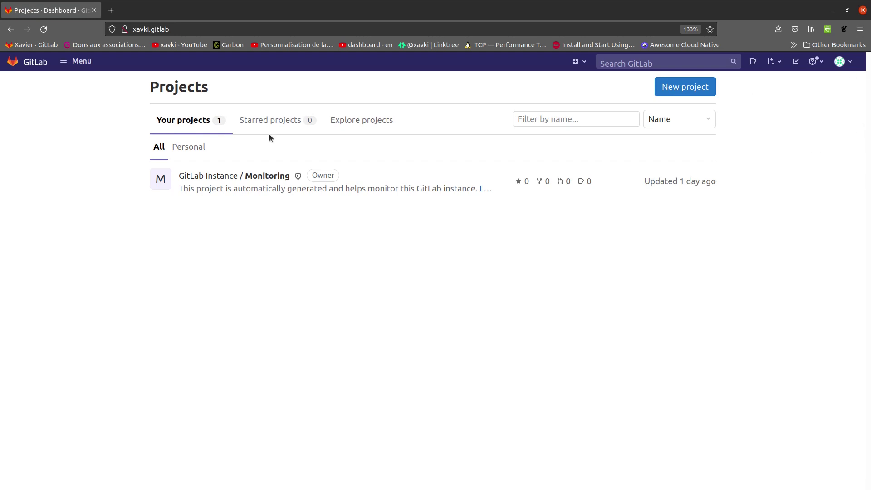
View the Milestones dashboard and the project choices for a new milestone, and return to the Projects dashboard
click(66, 64)
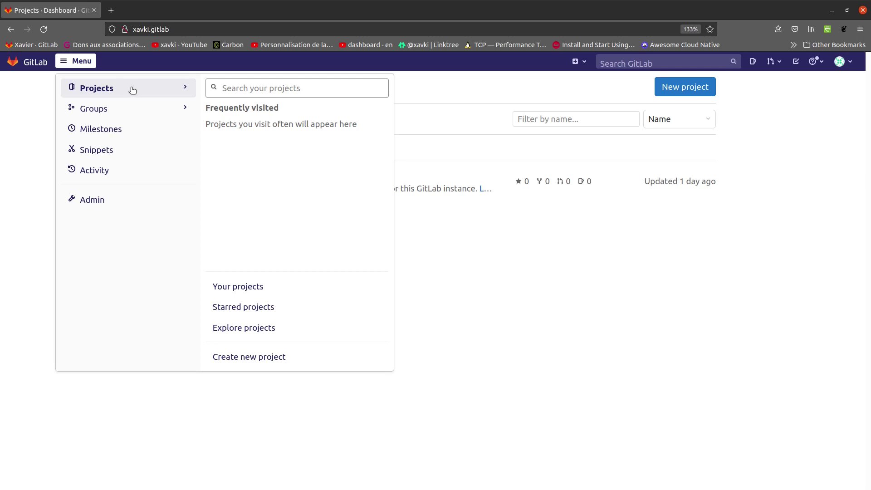
click(125, 128)
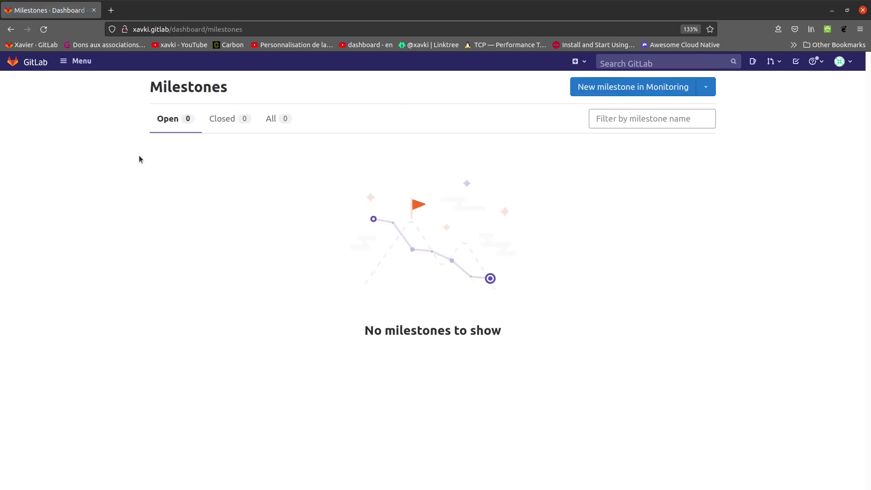
click(702, 90)
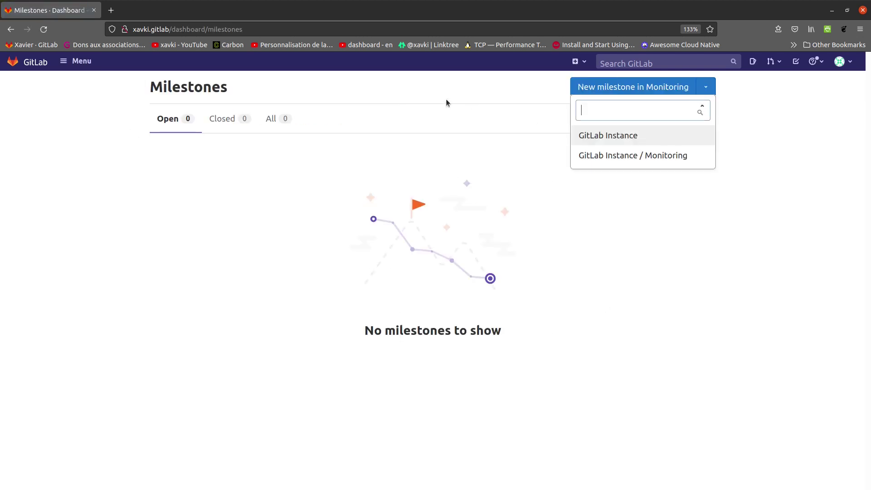
click(10, 29)
click(30, 65)
View the Snippets dashboard and return to the Projects dashboard
click(71, 62)
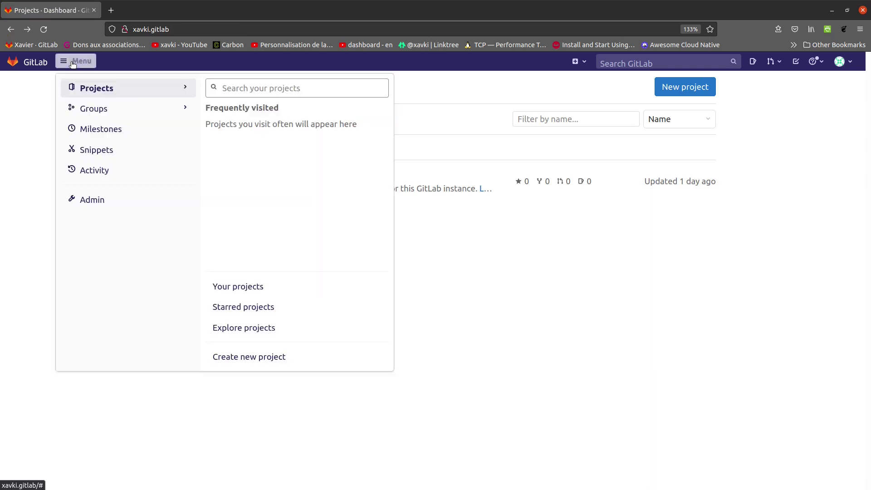
click(95, 154)
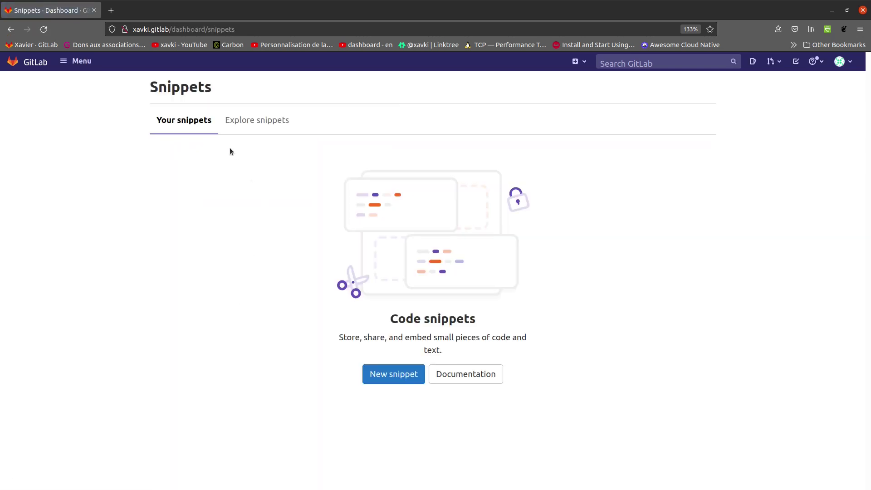
click(10, 30)
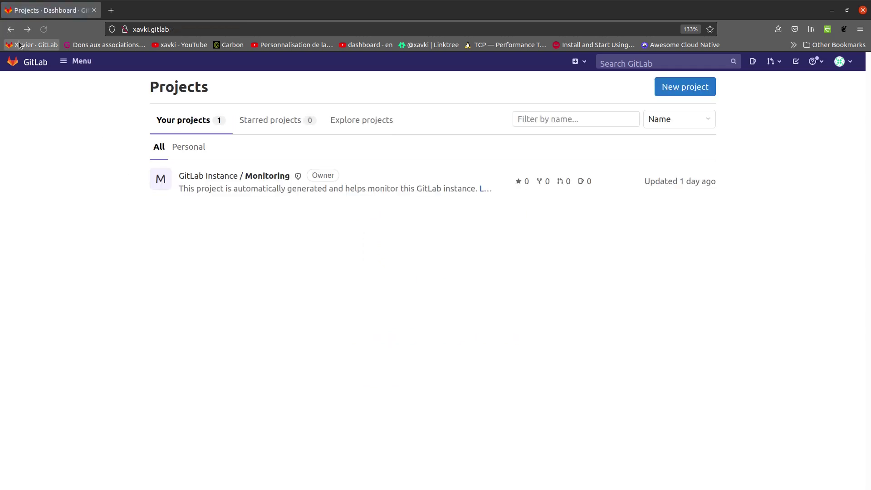
Open the Activity dashboard and look over the main navigation entries, including Admin
click(76, 61)
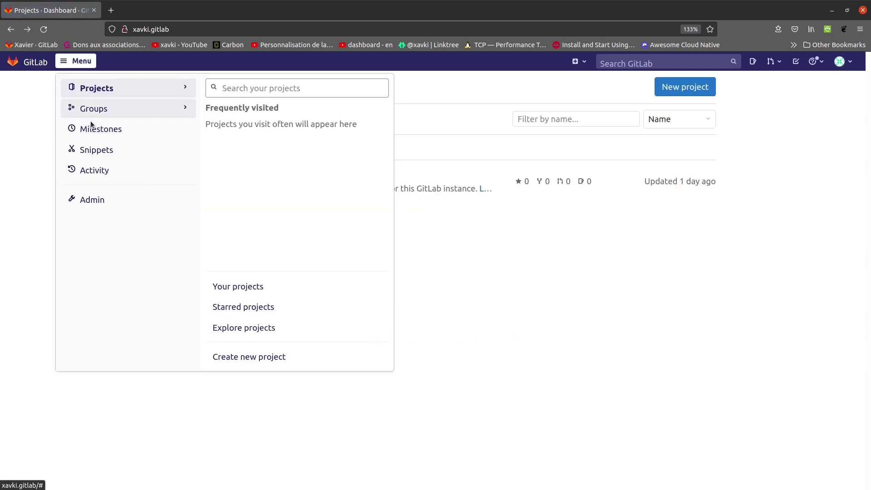
click(105, 175)
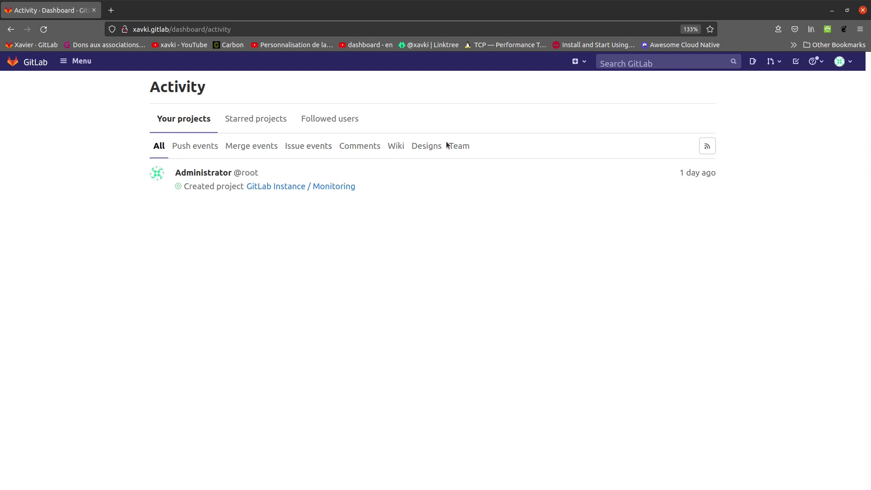
click(86, 64)
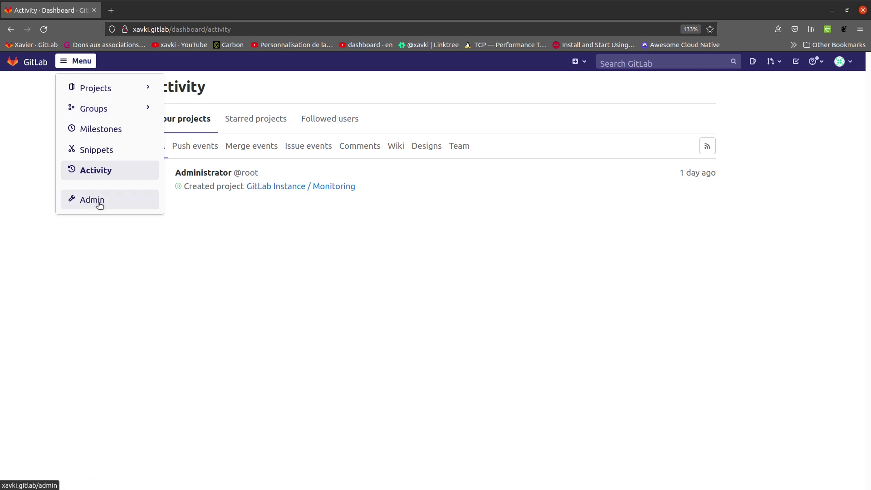
click(772, 95)
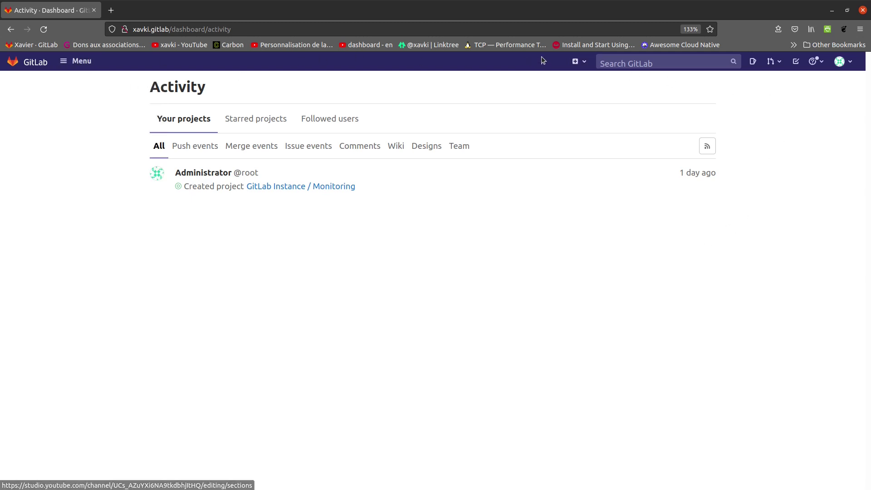
Look over the options for creating a project, group or snippet, and open the issues assigned to the administrator
click(580, 61)
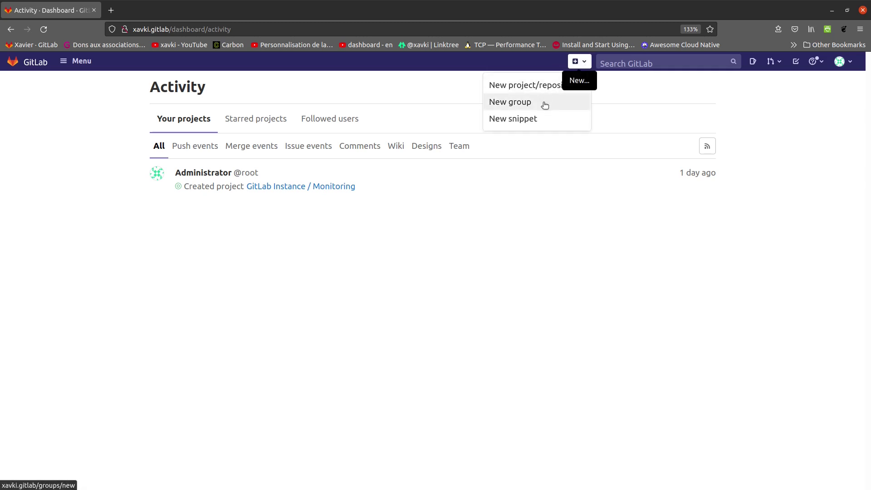
click(830, 118)
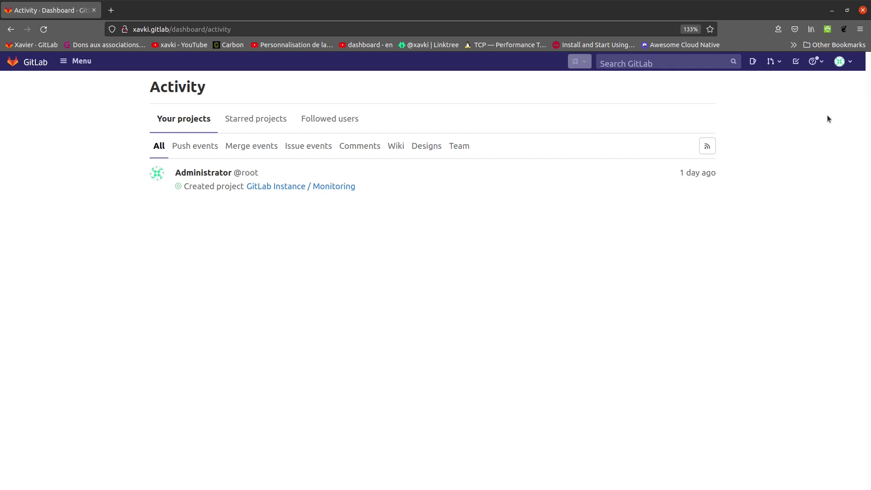
click(756, 66)
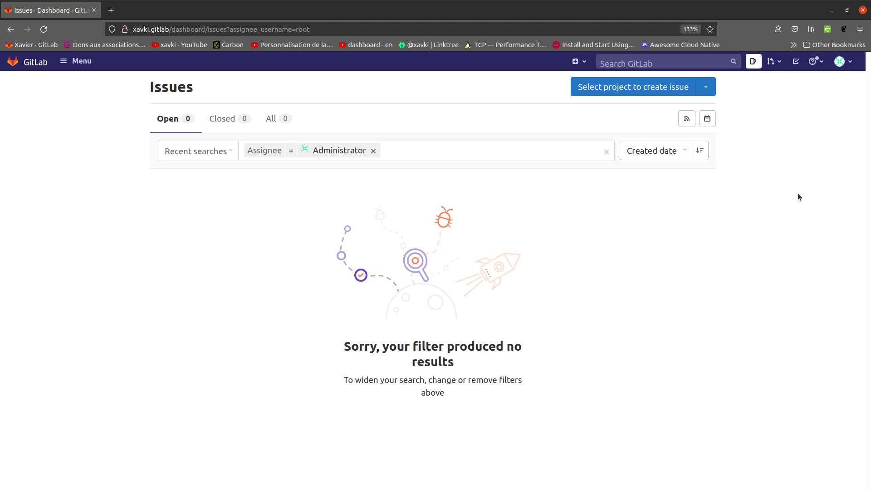
Look over the merge request shortcuts for assignments and review requests, and the available help and support options
click(781, 64)
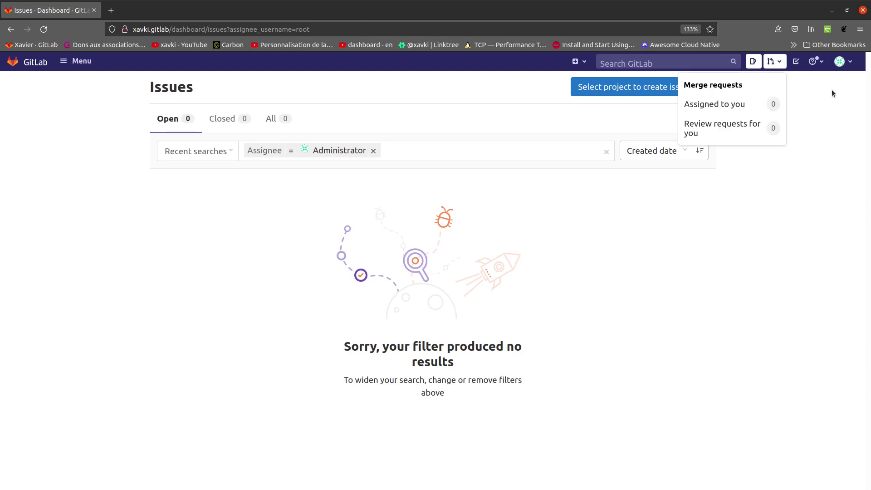
click(832, 93)
click(774, 64)
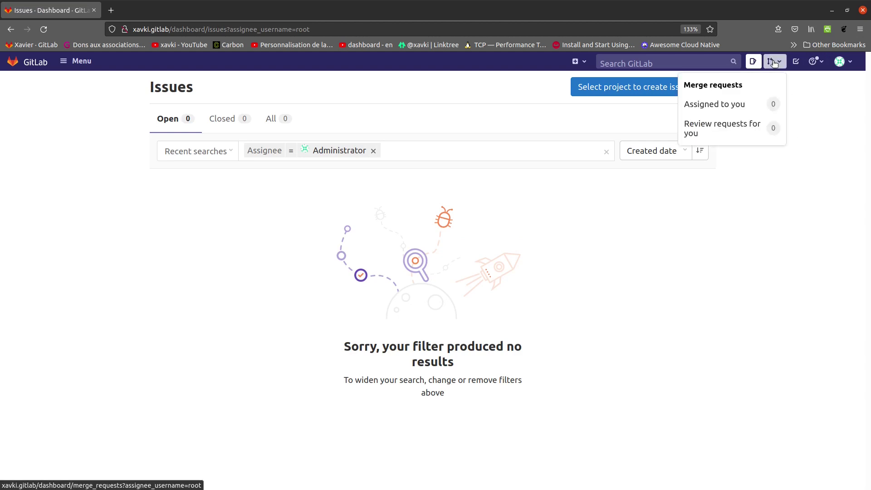
click(807, 139)
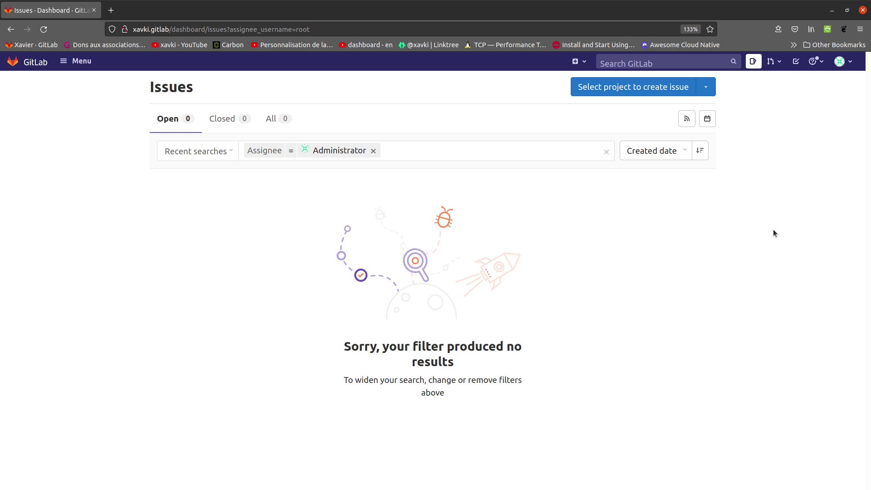
click(776, 62)
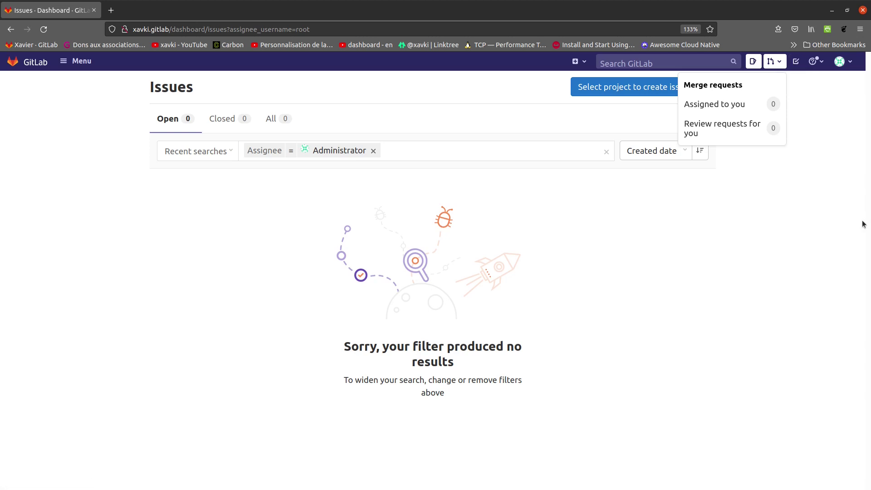
click(856, 141)
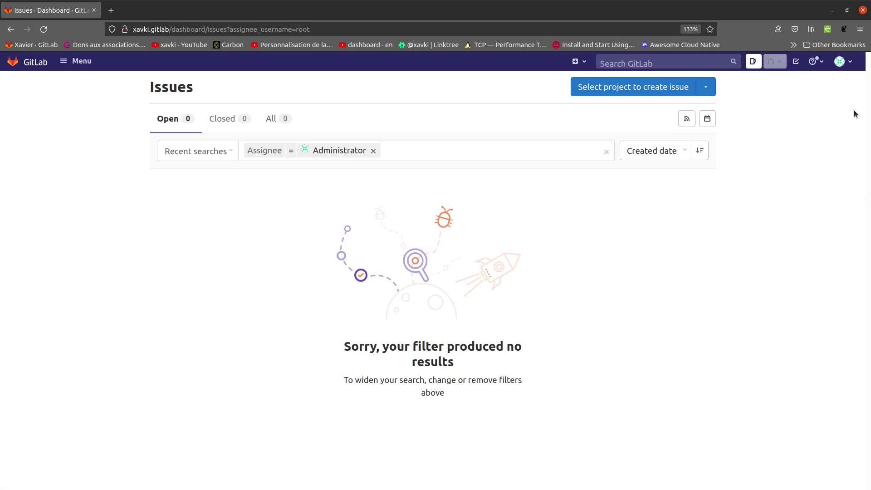
click(826, 63)
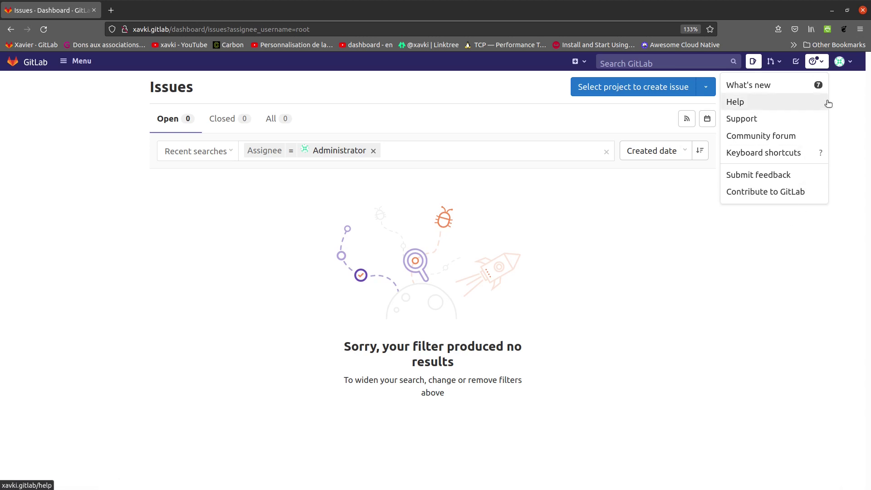
click(853, 125)
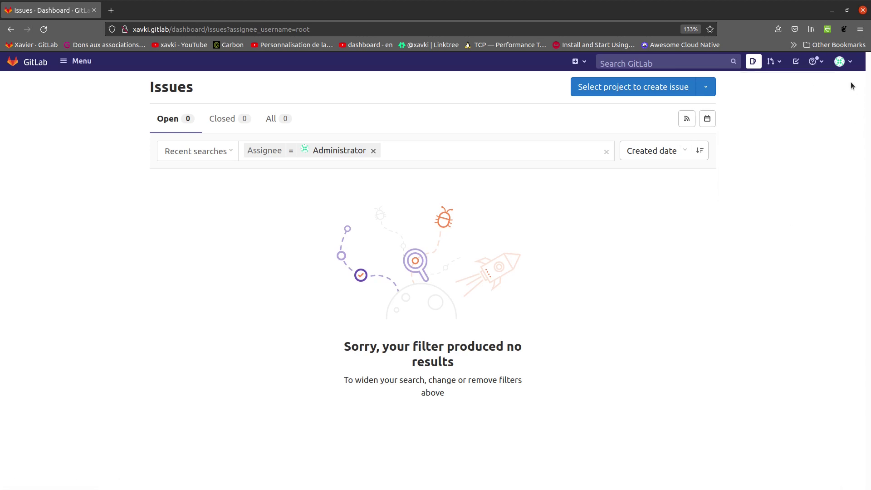
Look over the administrator's account options, view the status settings and close them without setting a status
click(841, 61)
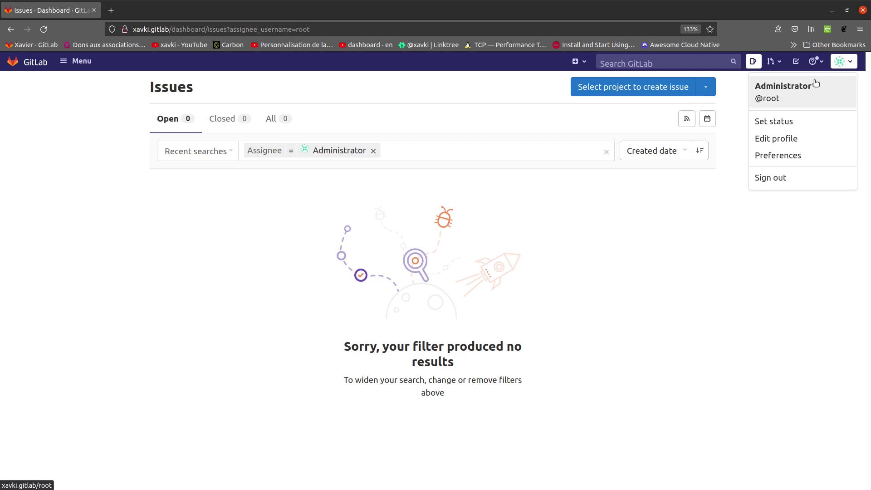
click(783, 121)
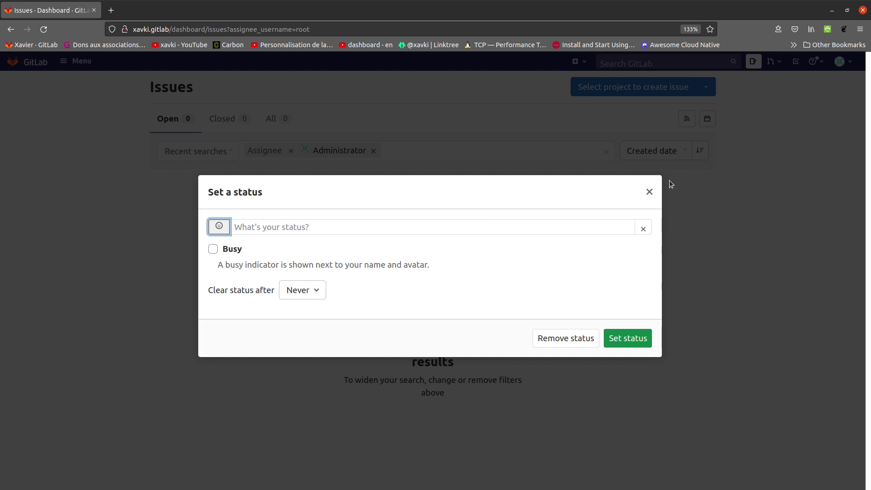
click(650, 191)
Open the administrator's profile for editing and examine the avatar, current status and time zone settings
click(844, 61)
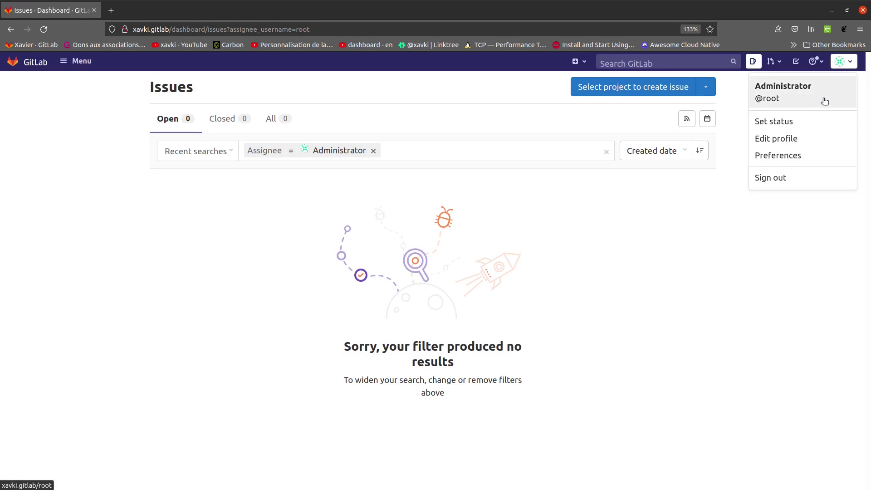
click(799, 139)
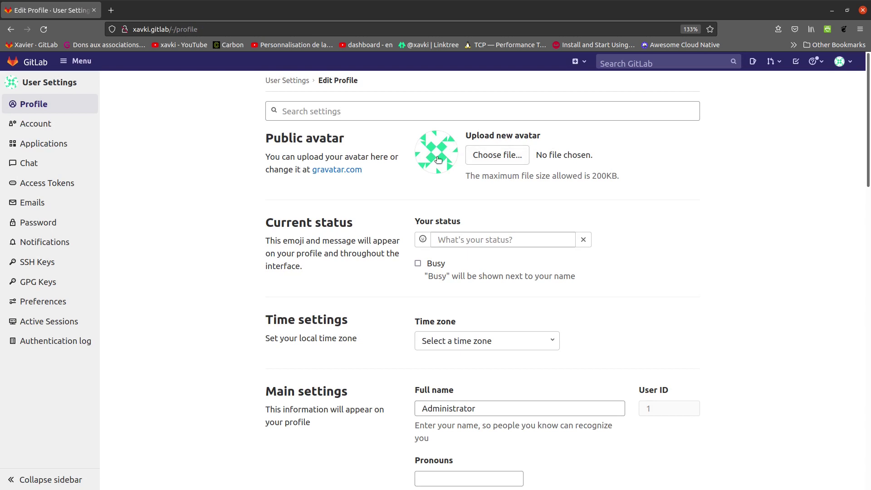
scroll(740, 281, down, 5)
scroll(741, 282, up, 5)
scroll(742, 282, down, 2)
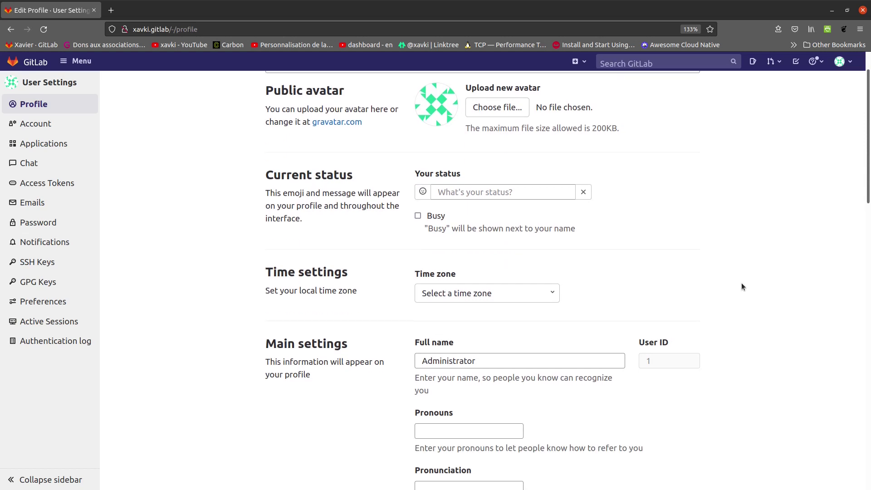
scroll(406, 252, down, 4)
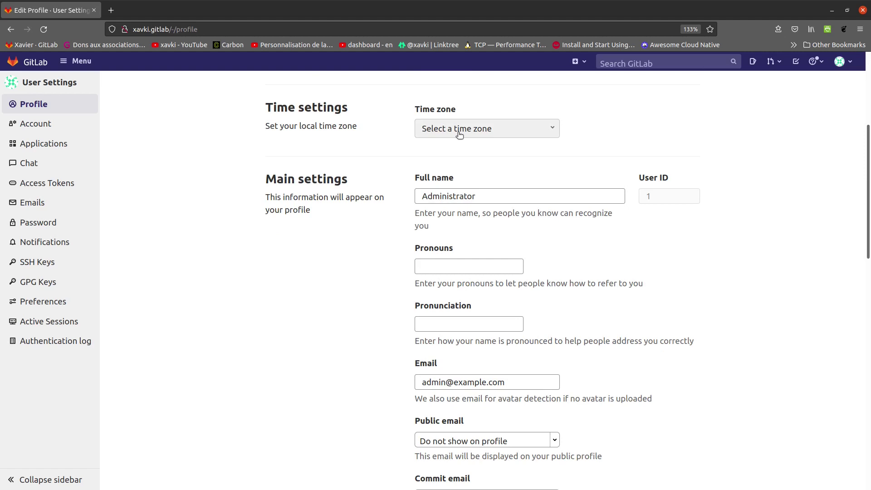
scroll(388, 231, down, 3)
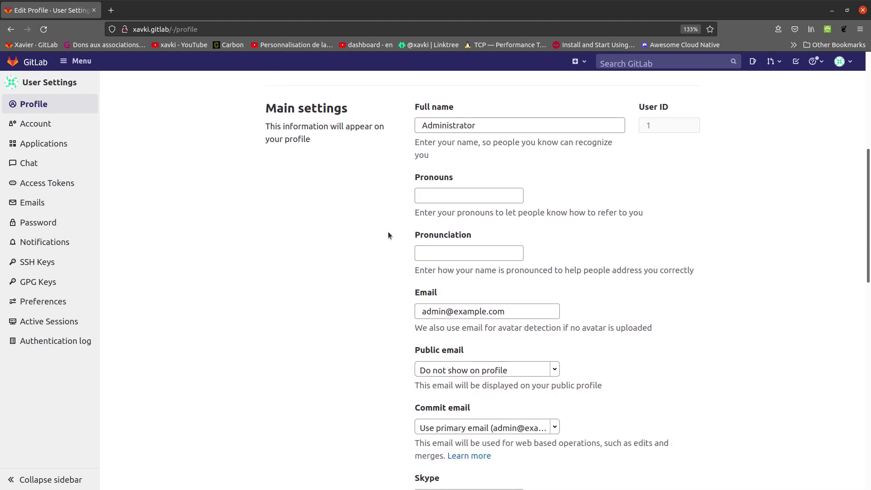
Examine the profile's main settings, including the email options, social network accounts, website, location and job title fields
scroll(394, 277, down, 5)
scroll(413, 227, up, 5)
scroll(405, 243, down, 3)
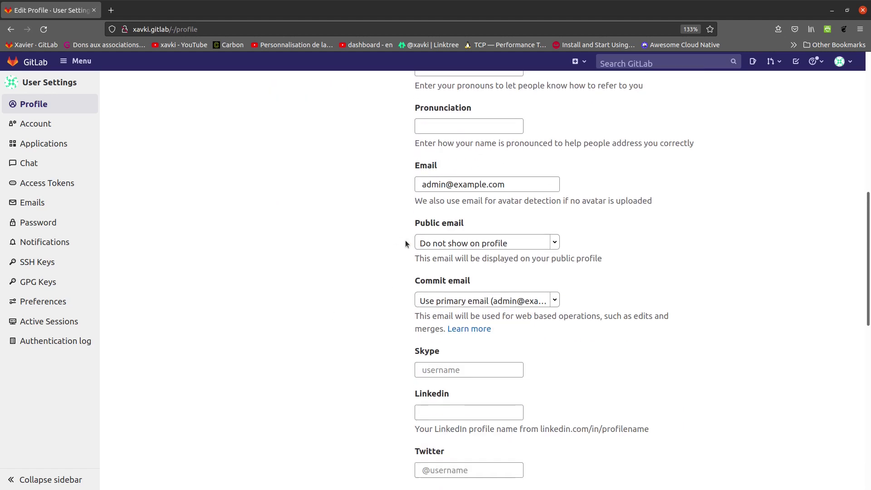
scroll(400, 269, down, 3)
scroll(400, 266, down, 3)
scroll(549, 286, up, 3)
scroll(467, 208, up, 3)
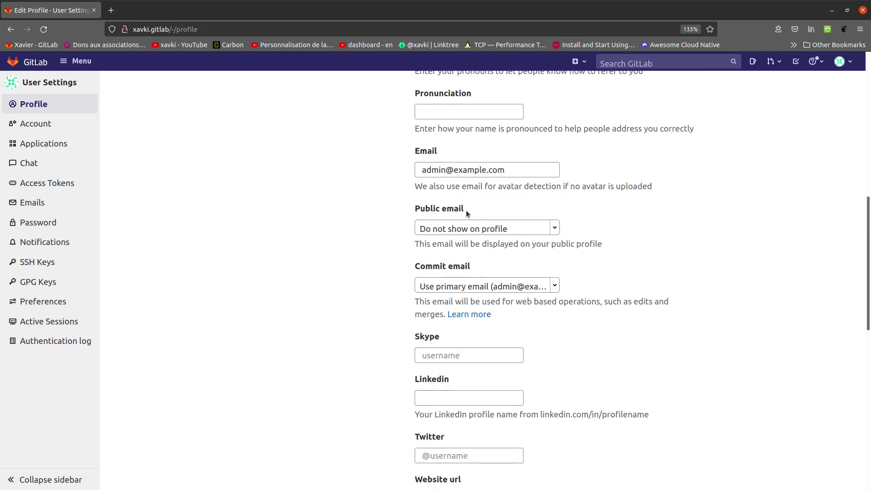
scroll(680, 348, down, 3)
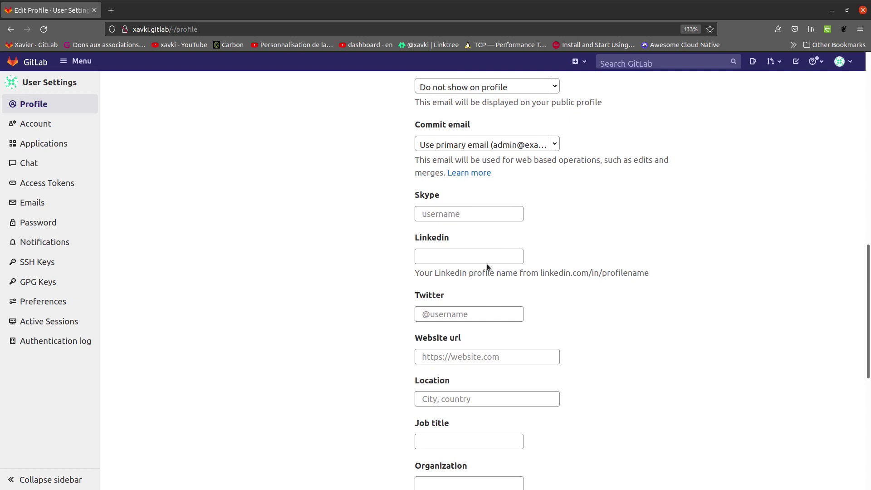
scroll(641, 259, up, 5)
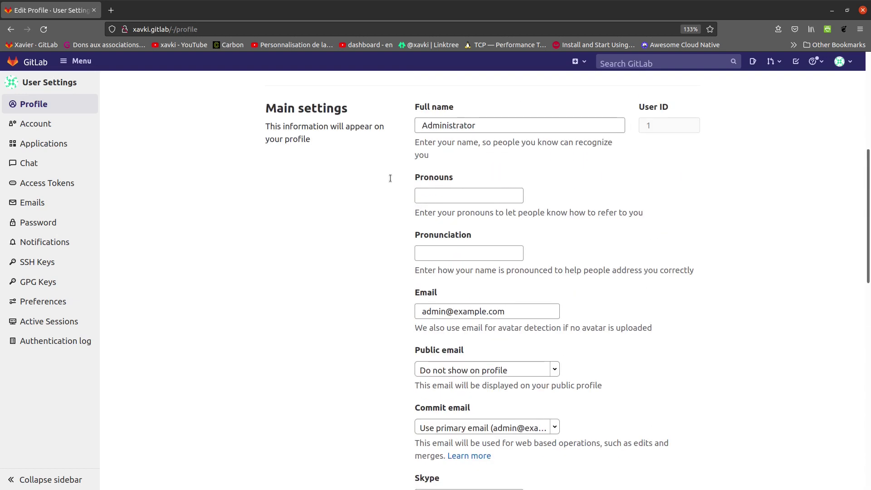
View the bookmarked public GitLab.com profile in a new tab, and return to the administrator's profile settings for comparison
click(111, 10)
click(37, 45)
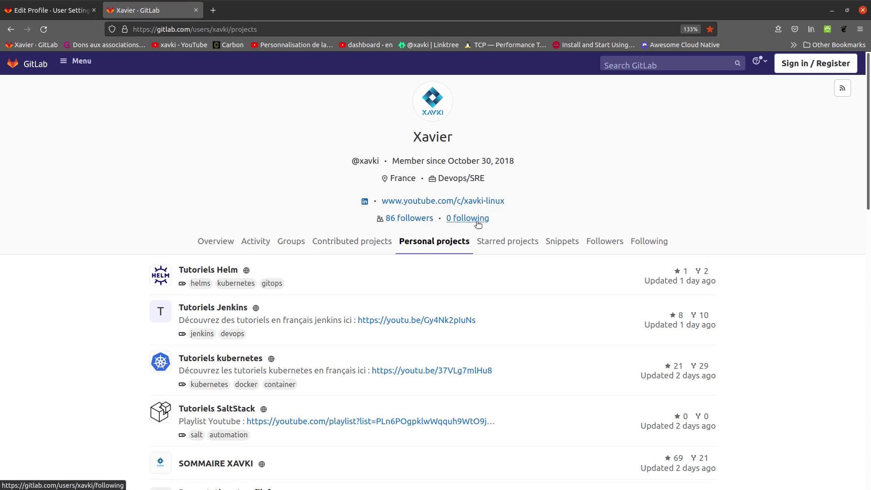
click(29, 9)
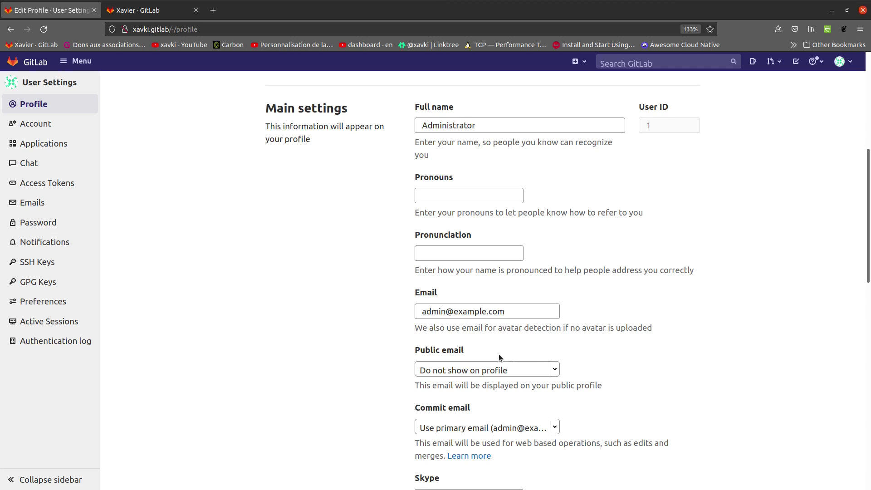
scroll(380, 312, down, 8)
scroll(380, 302, up, 8)
Review the administrator's account options again and view the Account settings for two-factor authentication, username and account deletion
click(842, 61)
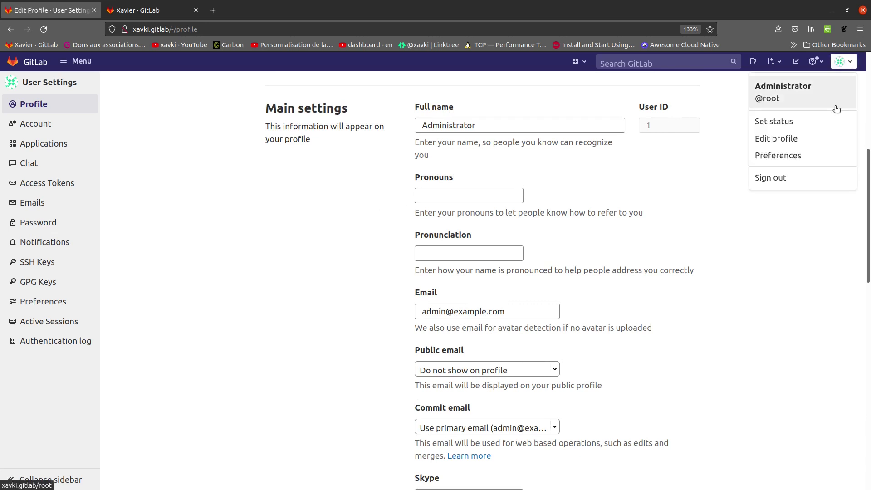
click(199, 140)
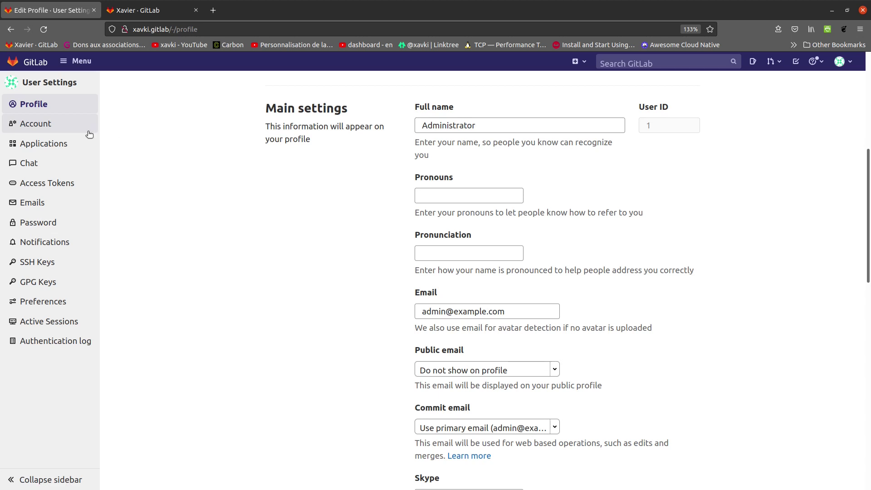
click(71, 122)
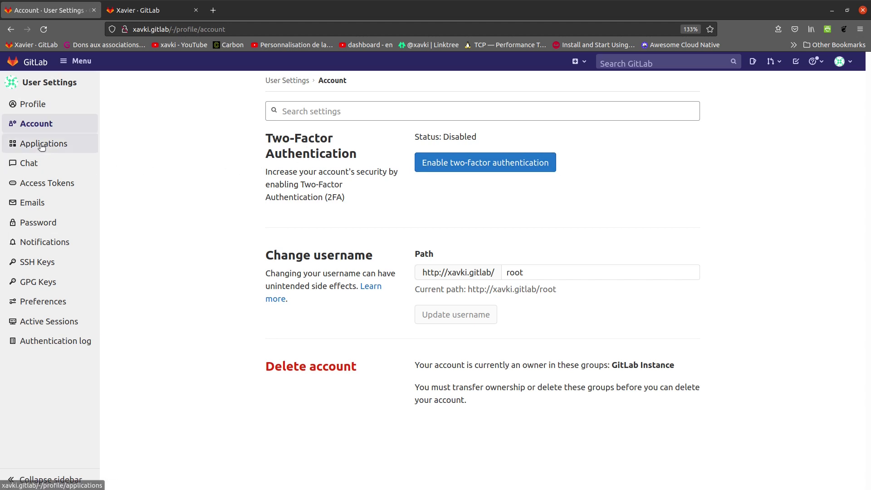
Open the Applications settings and examine the new application form, its scopes and the lists of own and authorized applications
click(87, 144)
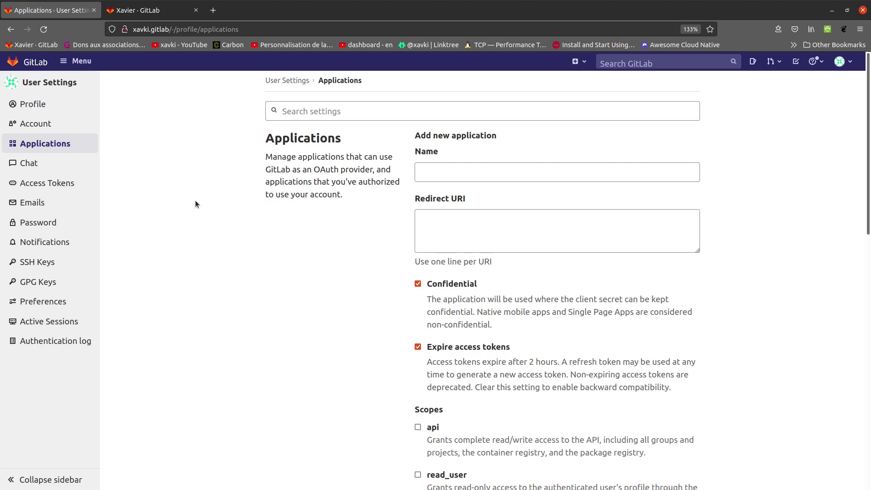
scroll(195, 200, down, 10)
scroll(198, 204, up, 10)
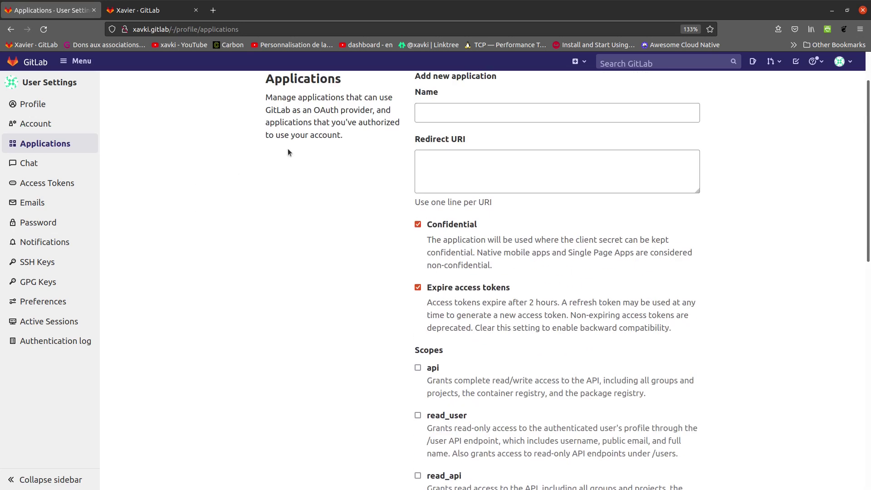
scroll(381, 136, up, 2)
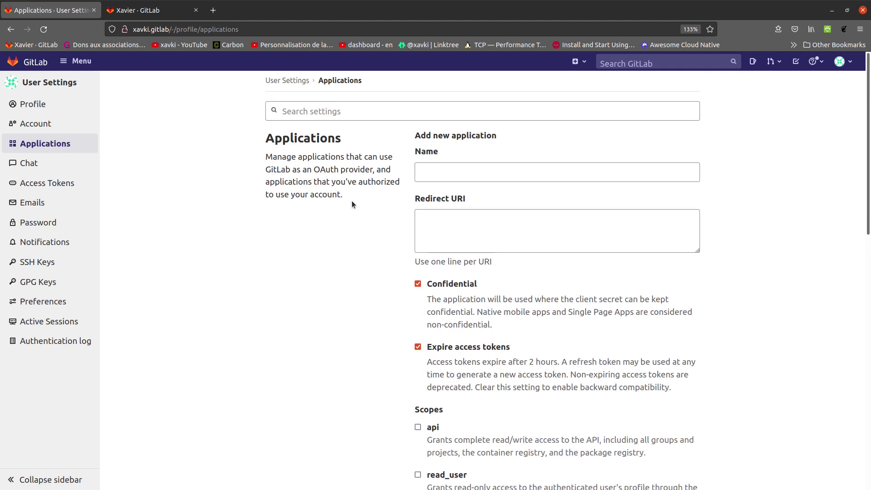
scroll(293, 204, down, 5)
scroll(293, 204, down, 5)
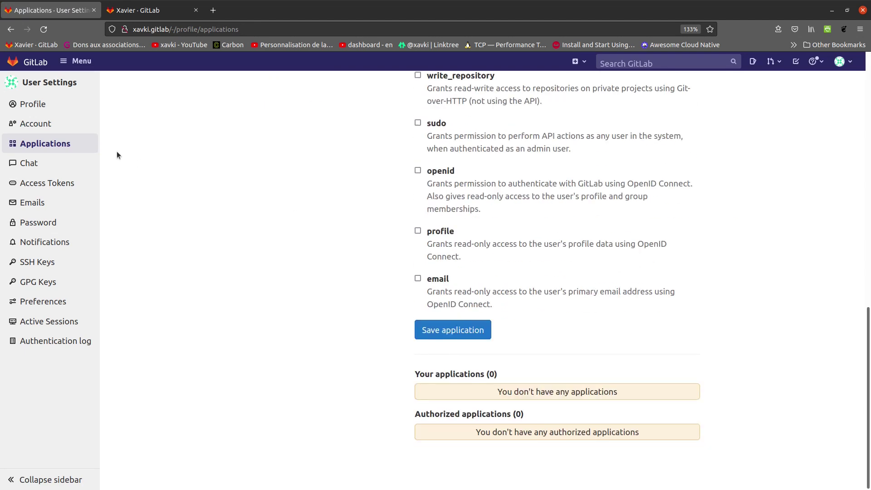
View the Chat settings and examine the personal access token form, including the expiration date and available scopes
click(61, 170)
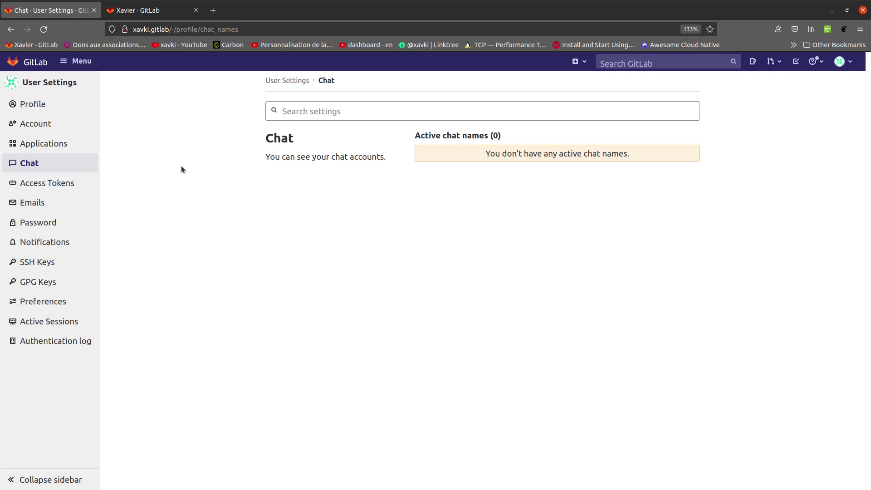
click(83, 185)
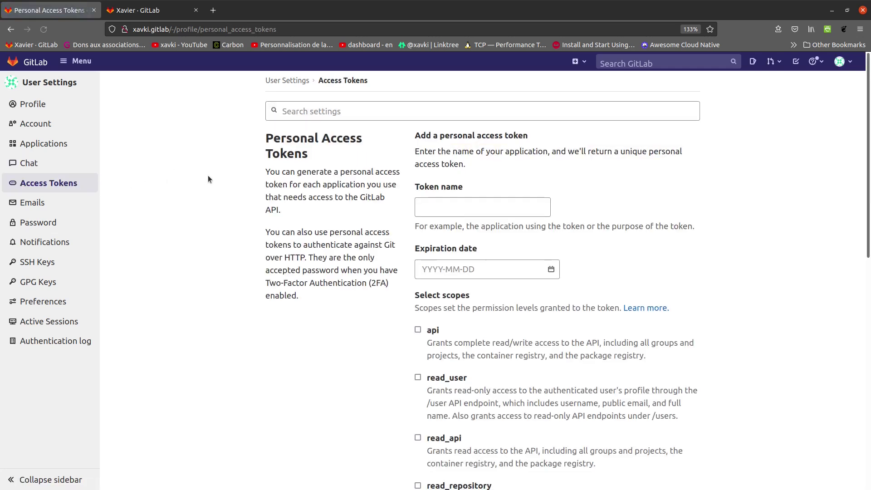
scroll(439, 168, down, 3)
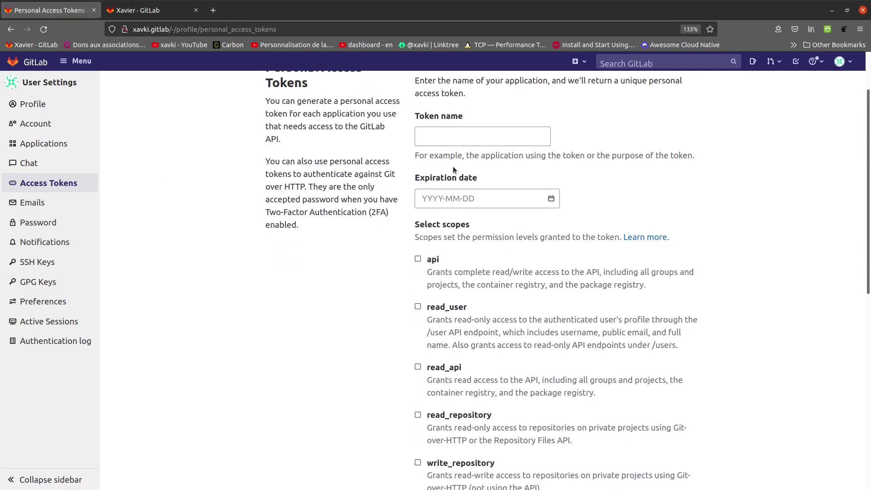
scroll(290, 306, down, 9)
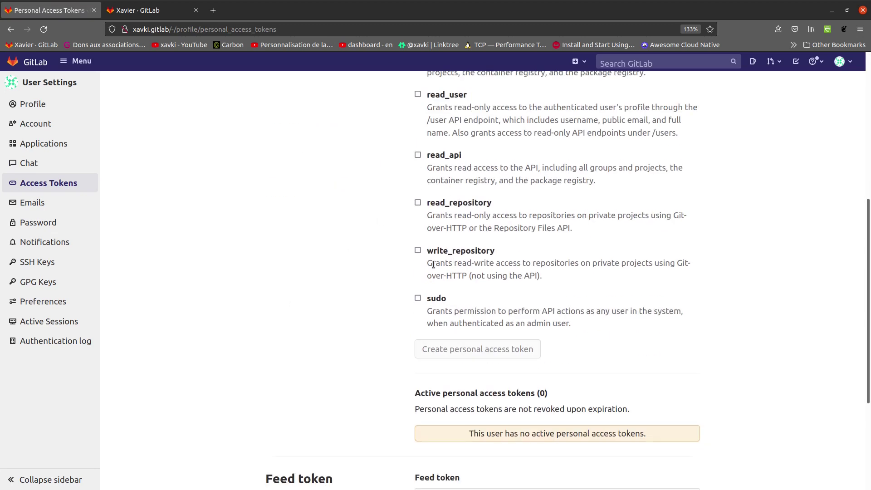
scroll(304, 271, down, 9)
scroll(250, 252, up, 14)
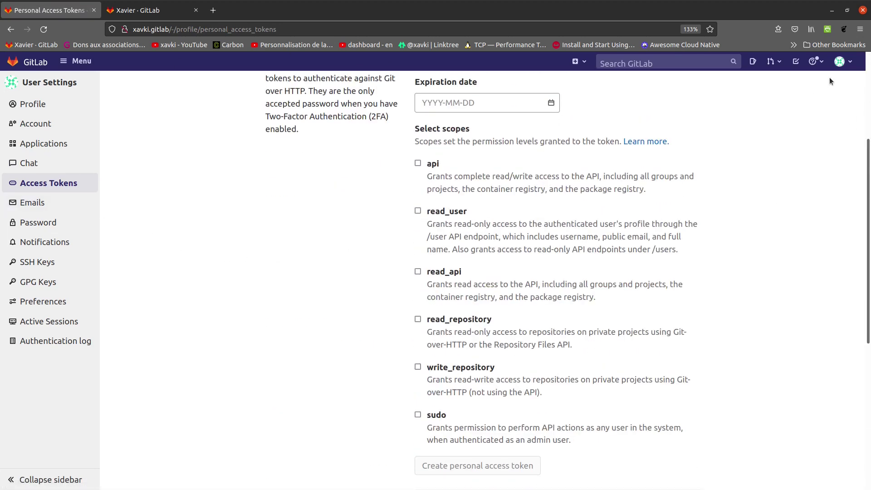
View the user settings pages for Emails, Password and Notifications
click(67, 201)
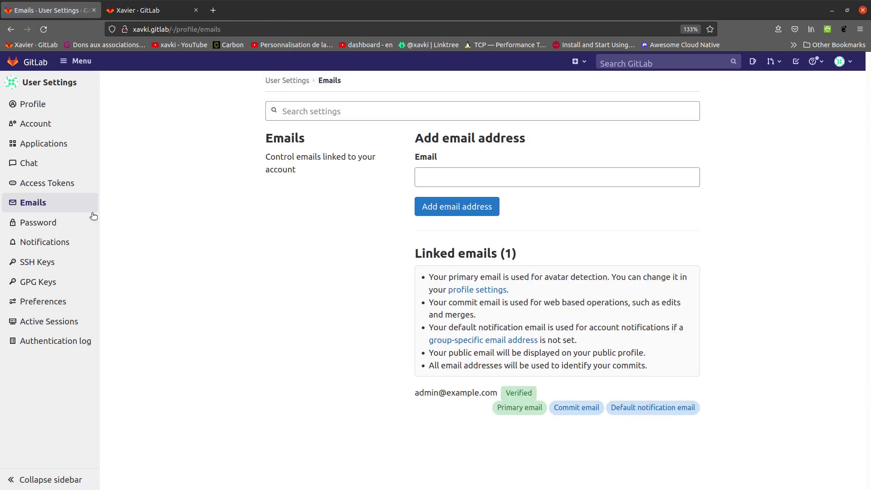
click(66, 223)
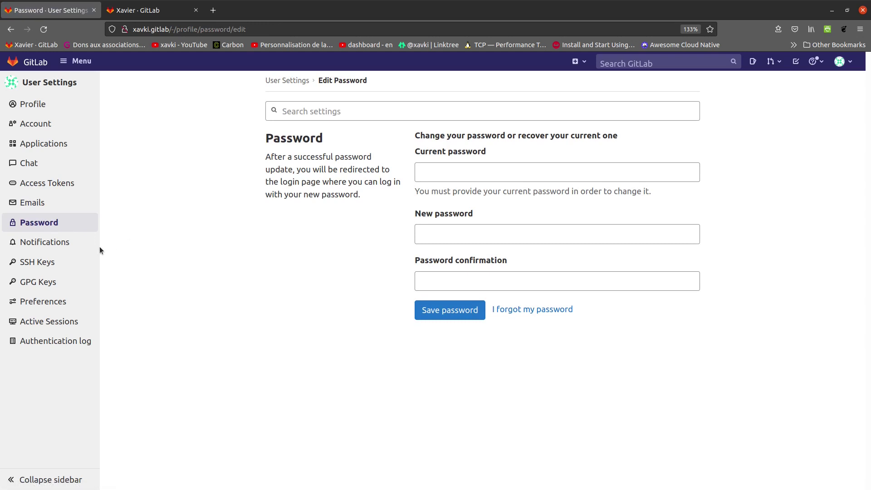
click(72, 242)
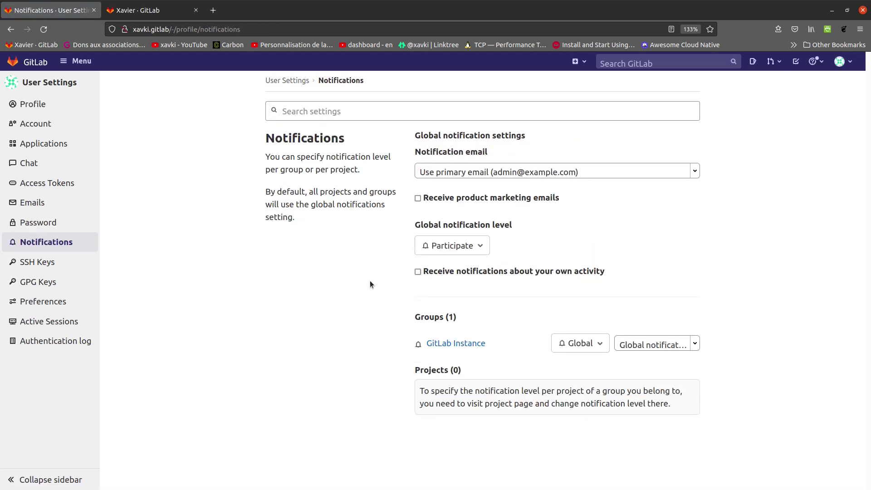
View the SSH Keys and GPG Keys settings with their forms for adding a key
click(82, 268)
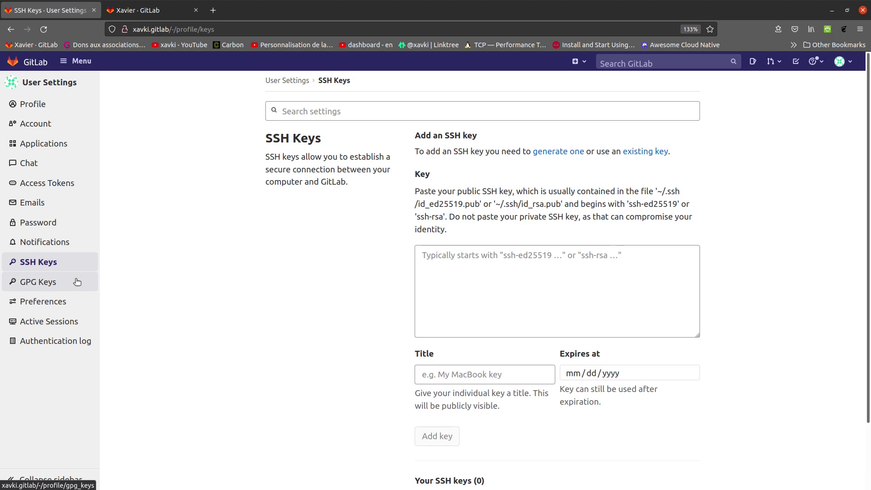
click(77, 282)
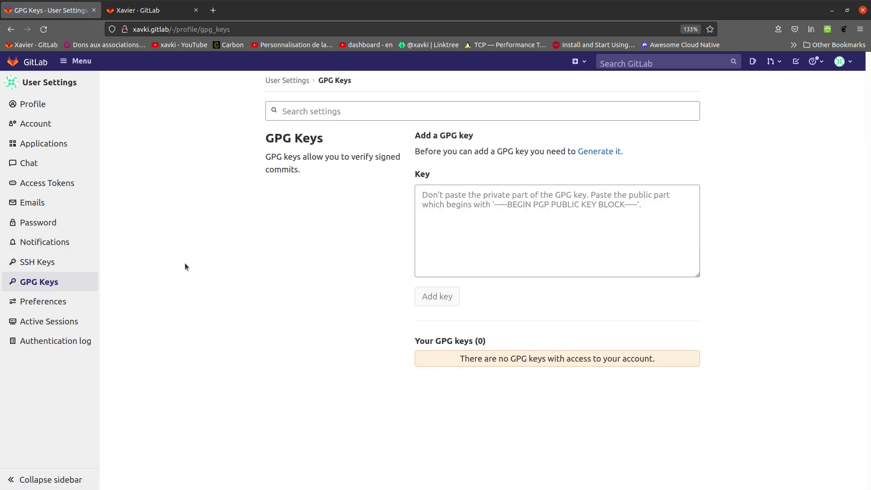
Open the Preferences settings and examine the navigation theme, syntax highlighting, behavior, localization and time options
click(81, 301)
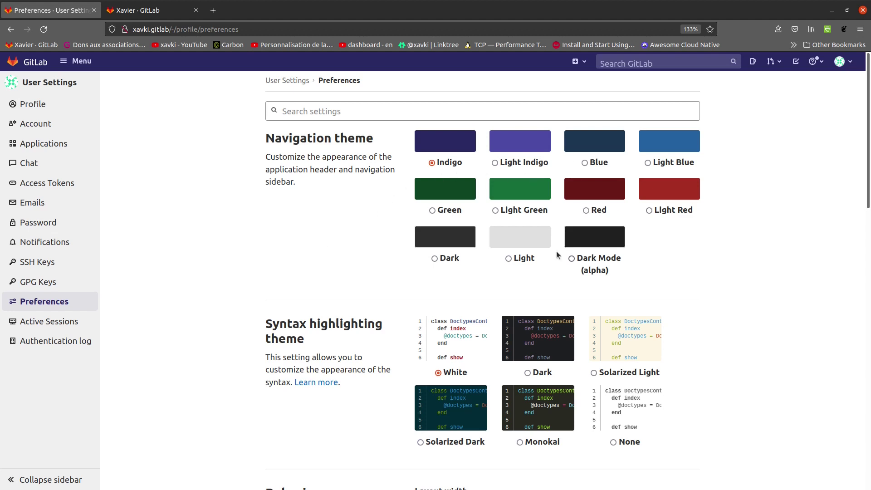
scroll(816, 253, down, 5)
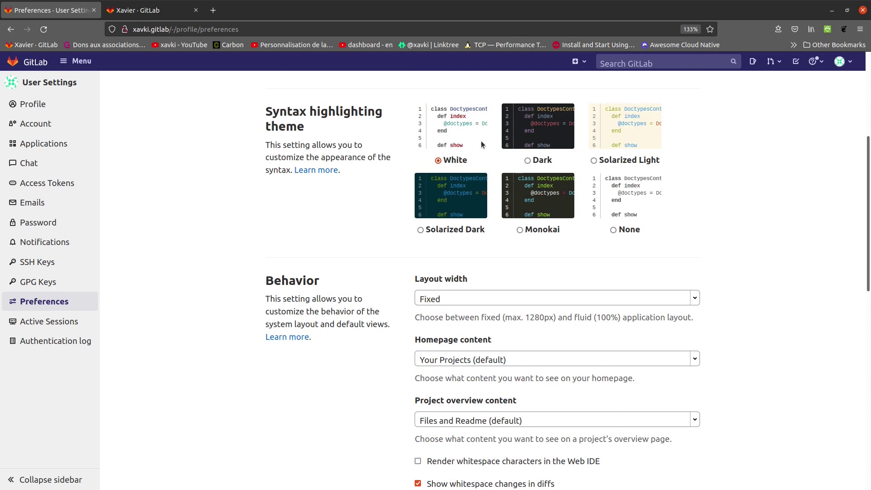
scroll(300, 193, down, 1)
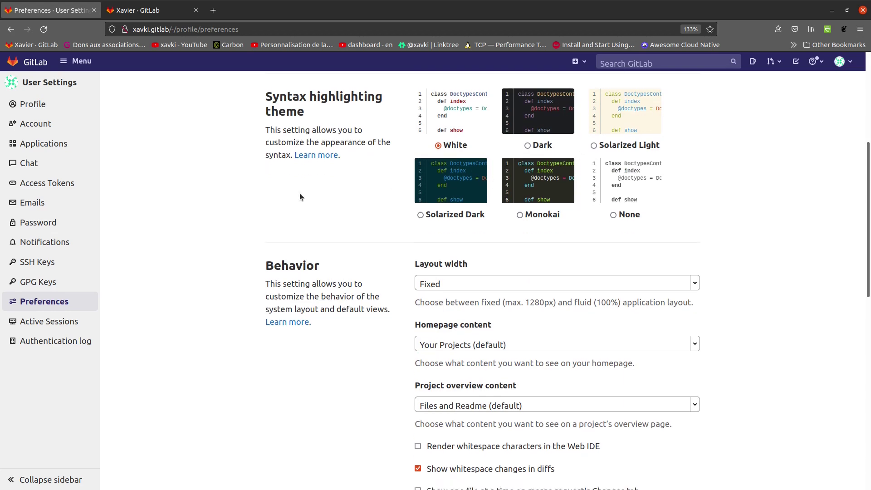
scroll(300, 193, down, 7)
scroll(296, 194, up, 5)
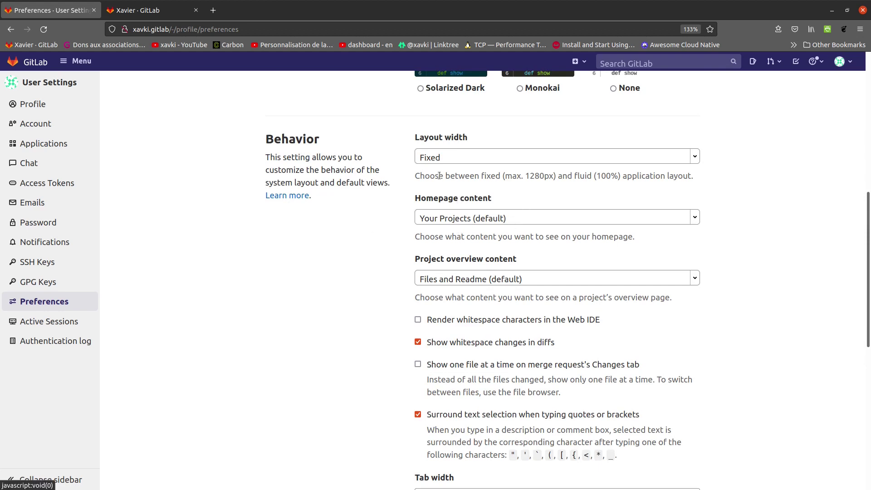
scroll(347, 273, down, 2)
scroll(359, 268, up, 4)
scroll(381, 272, down, 4)
scroll(390, 282, down, 6)
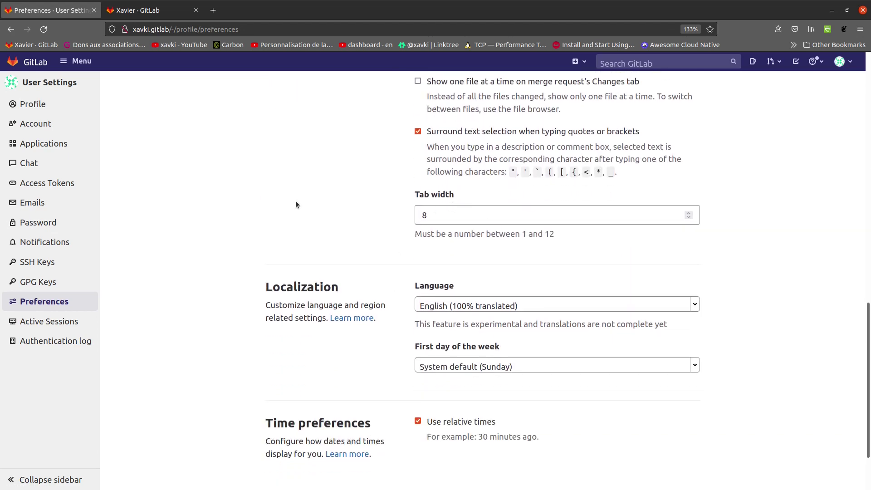
View the Active Sessions and Authentication log pages of the user settings and check the administrator's account options
scroll(325, 198, up, 6)
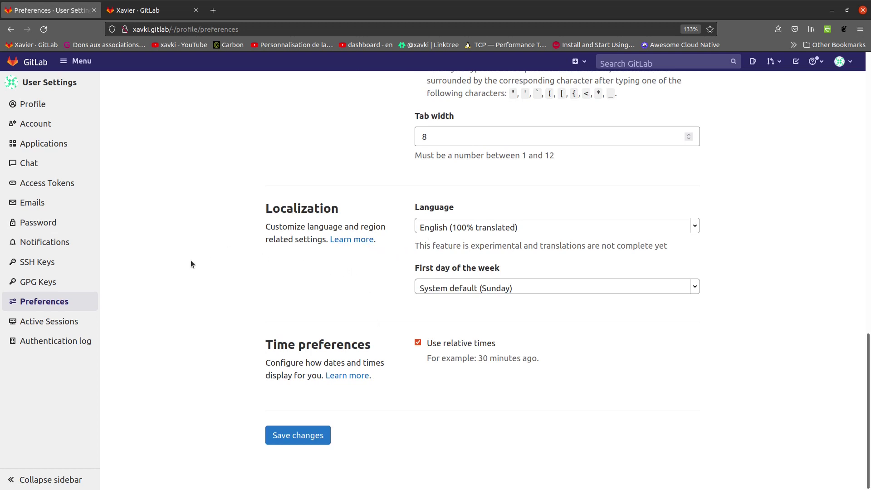
click(68, 323)
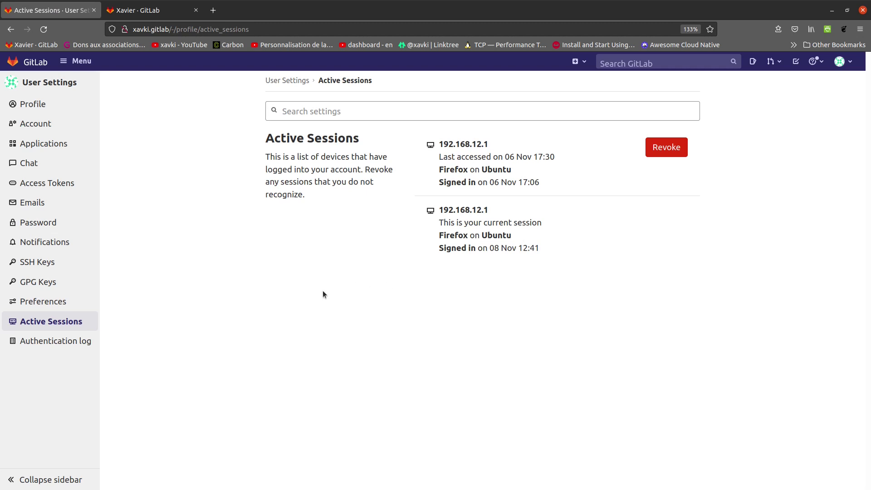
click(34, 340)
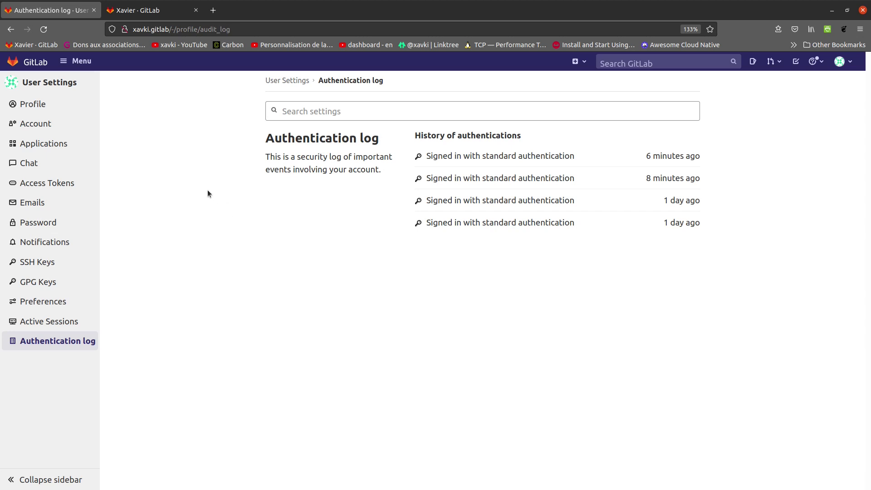
click(850, 62)
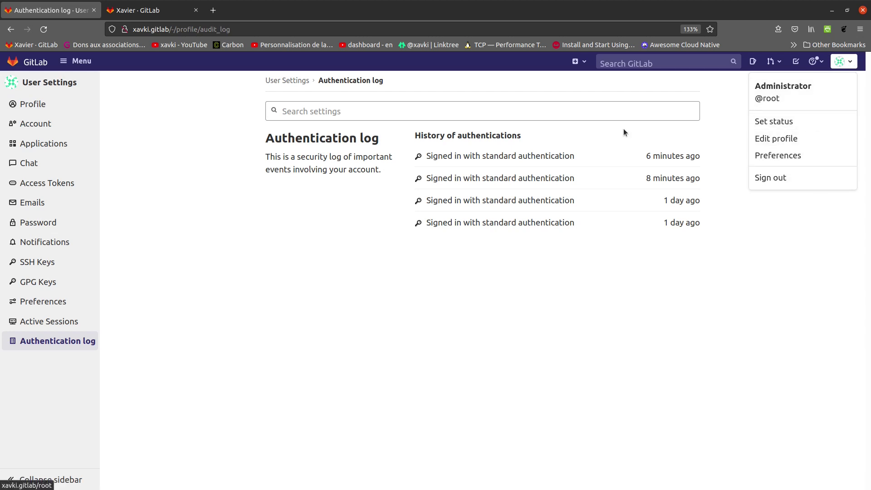
click(301, 257)
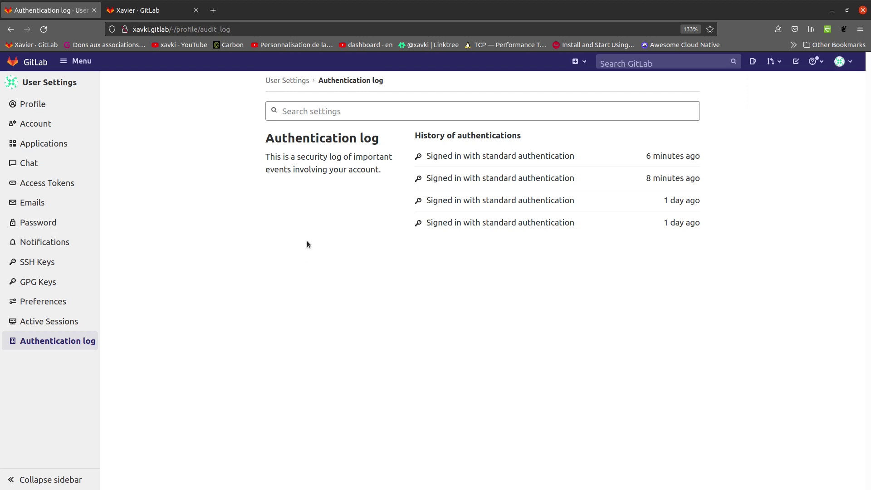
Open the Admin Area and examine the dashboard's instance overview, statistics, features, components and latest items
click(79, 64)
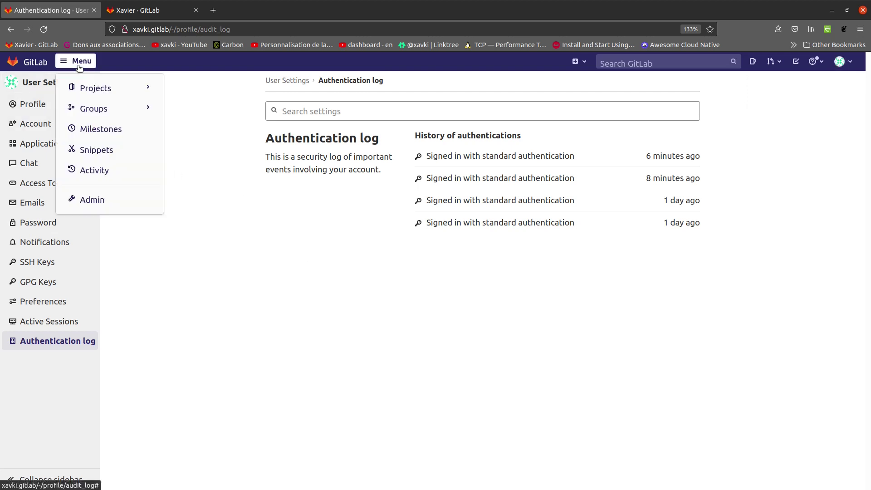
click(94, 200)
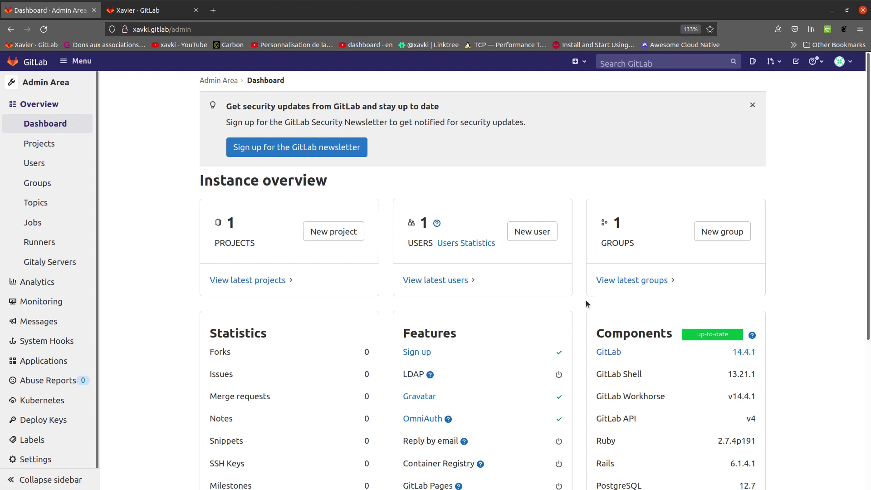
scroll(790, 234, down, 3)
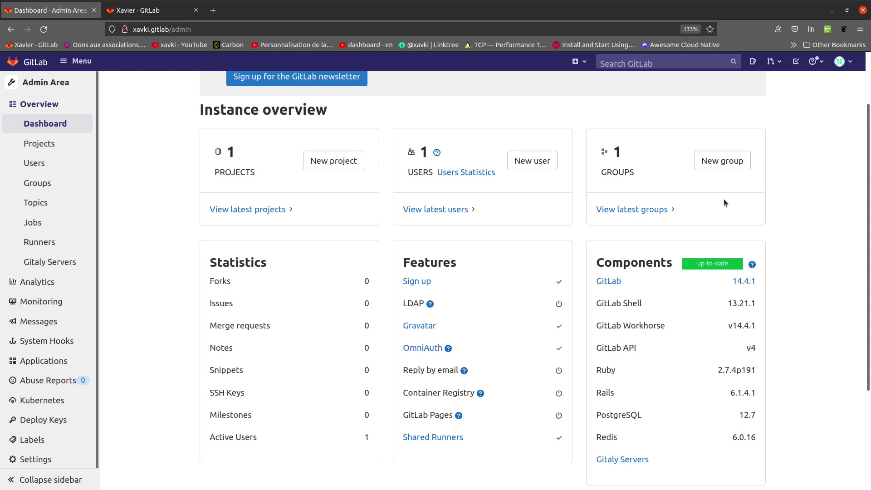
scroll(813, 279, down, 3)
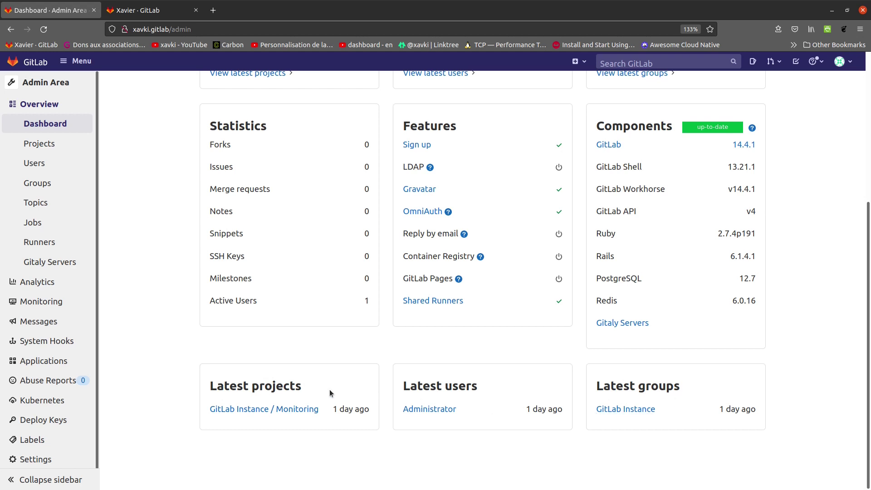
scroll(330, 394, up, 5)
View the Admin Area's Projects, Users and Groups pages and check the options for creating new items
click(44, 143)
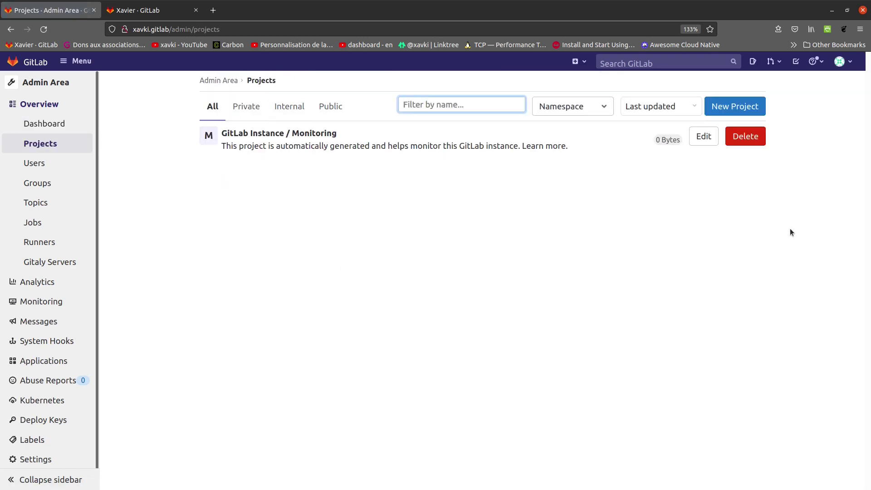
click(61, 163)
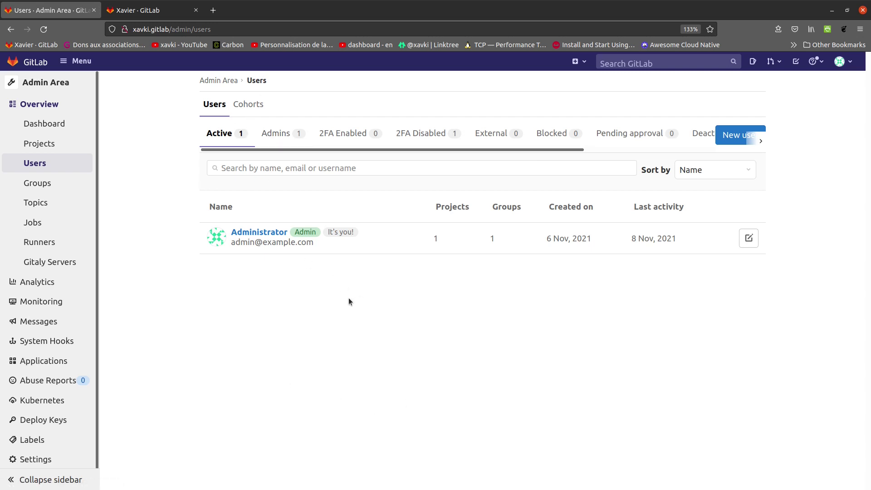
click(59, 184)
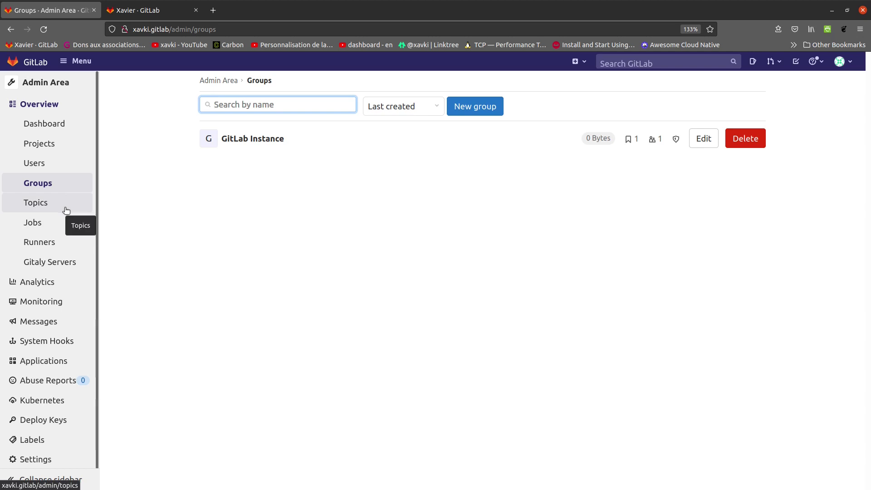
click(585, 60)
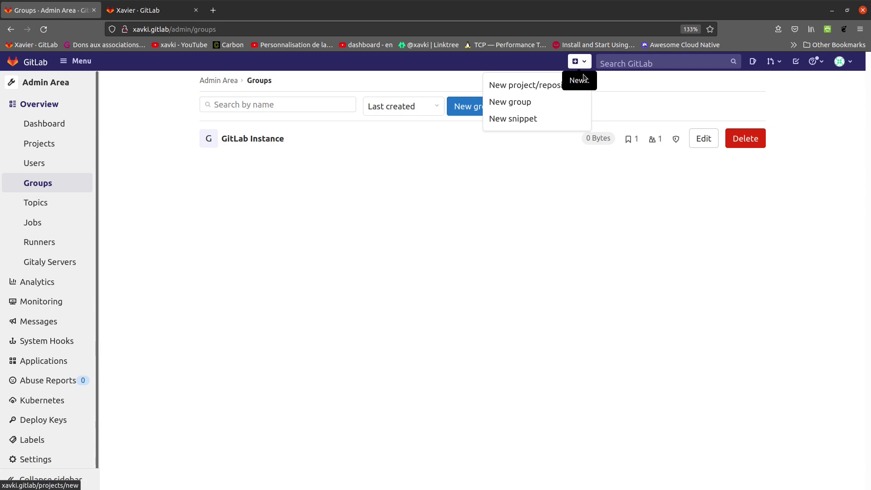
click(217, 120)
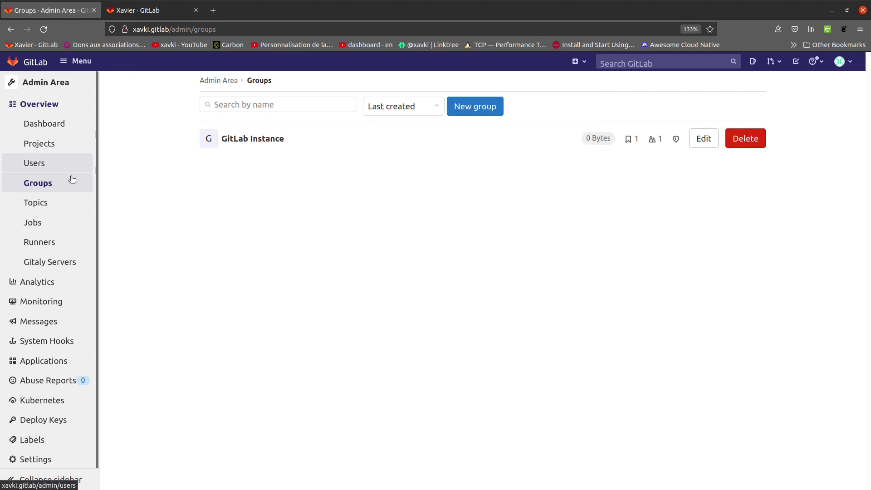
View the Admin Area's Topics, Jobs and Runners pages, including the instructions for setting up a shared runner
click(59, 208)
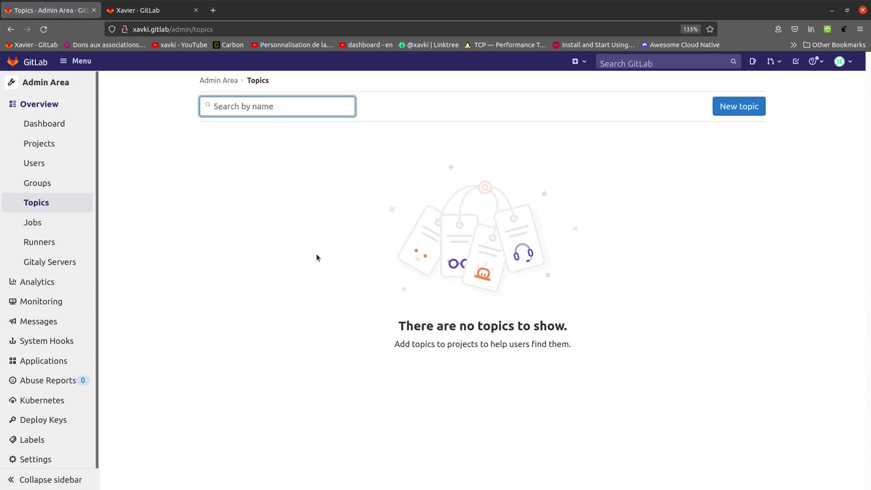
click(62, 219)
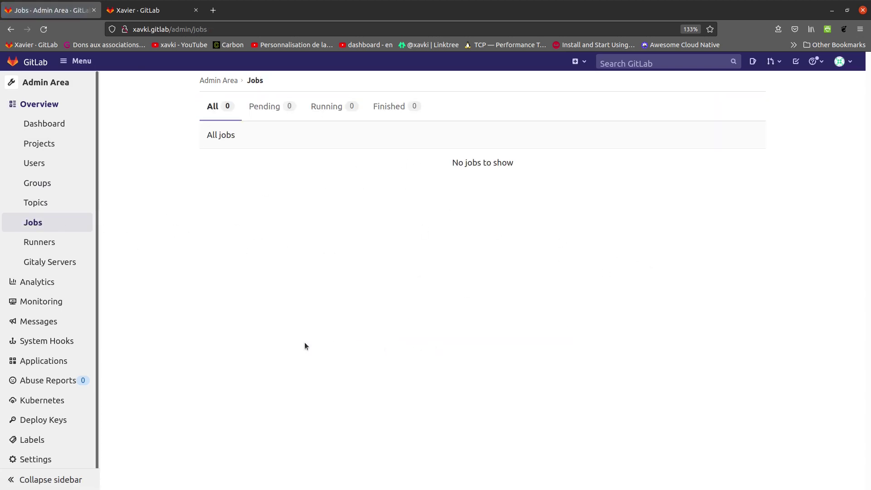
click(76, 251)
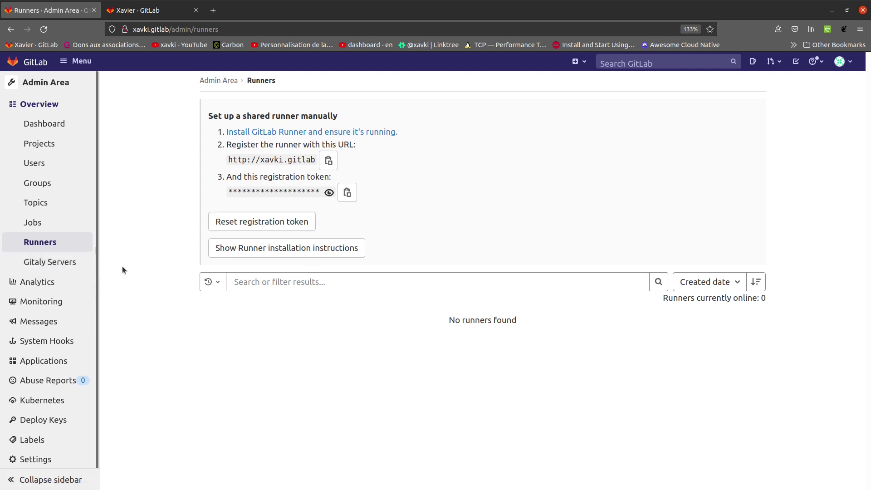
View the DevOps Report and Usage Trends pages under the Admin Area's analytics
scroll(79, 268, down, 1)
mouse_move(78, 271)
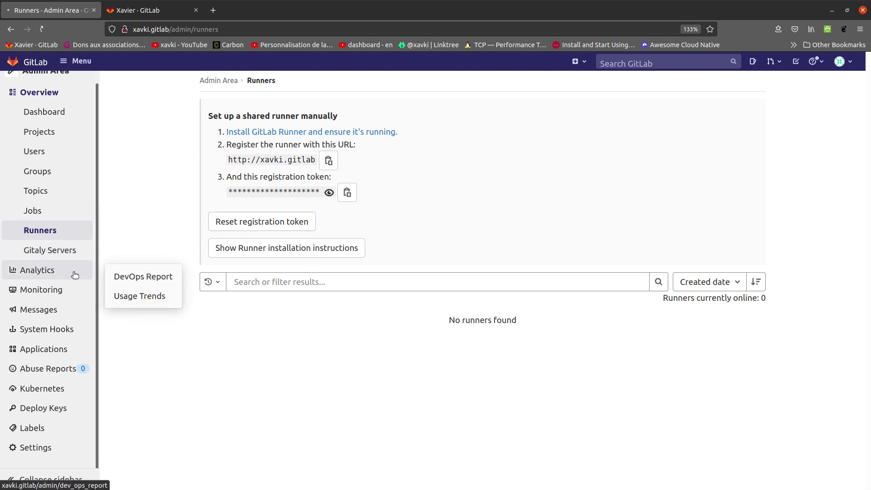
click(75, 275)
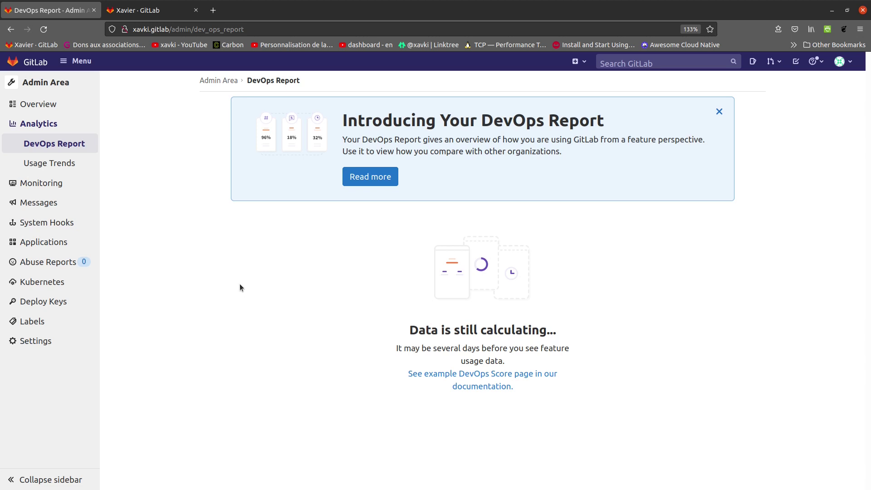
click(65, 173)
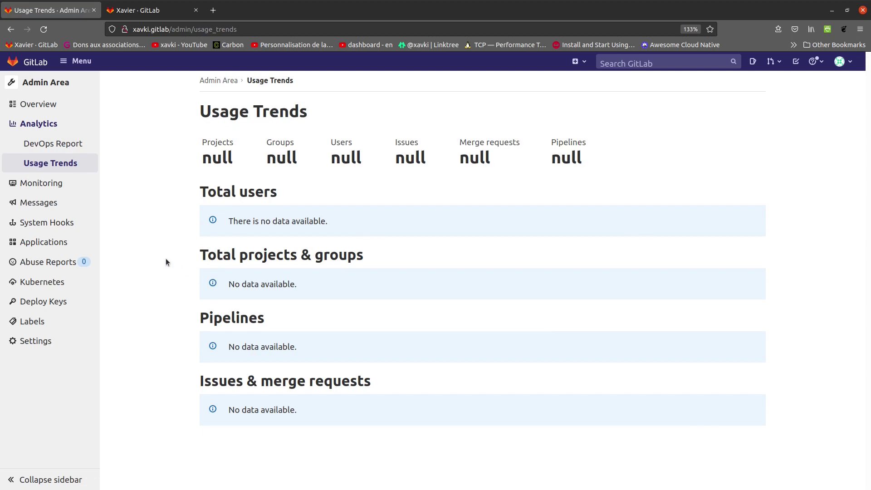
Open the System Info monitoring page and examine the CPU, memory, uptime and disk usage
mouse_move(73, 186)
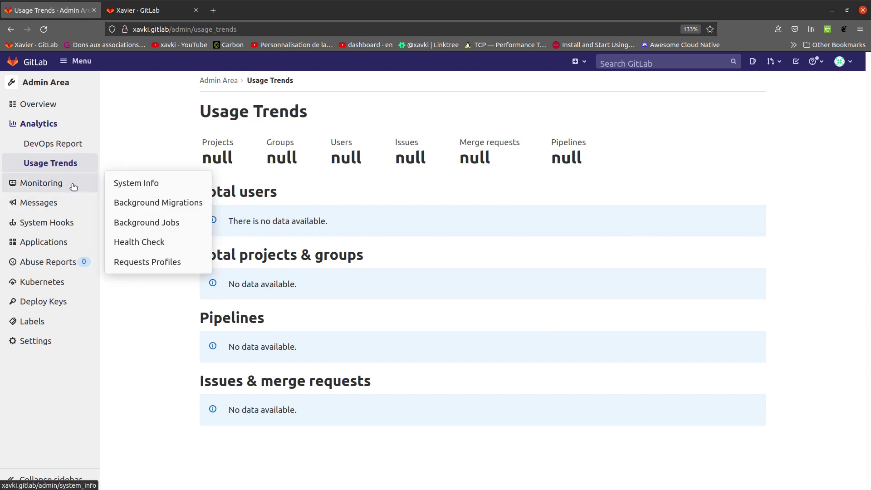
click(119, 181)
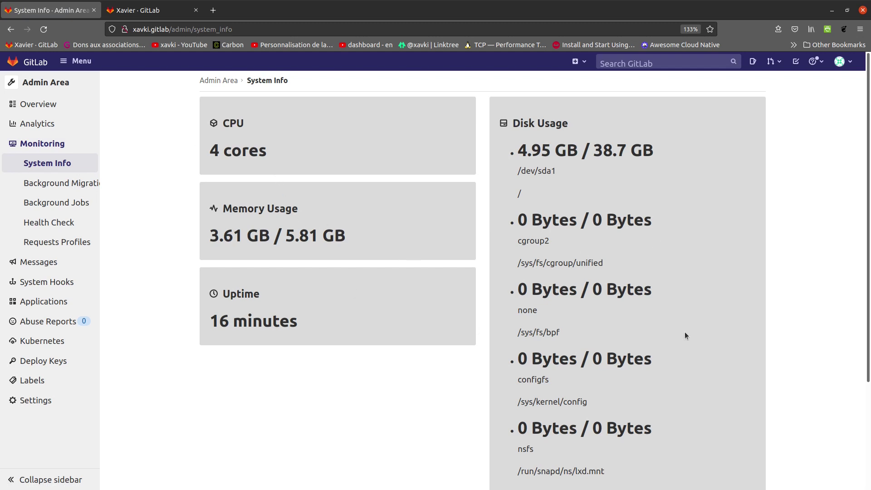
scroll(688, 347, down, 3)
scroll(680, 327, up, 3)
Go through the Background Migrations and Background Jobs monitoring pages and view the Health Check page
click(68, 186)
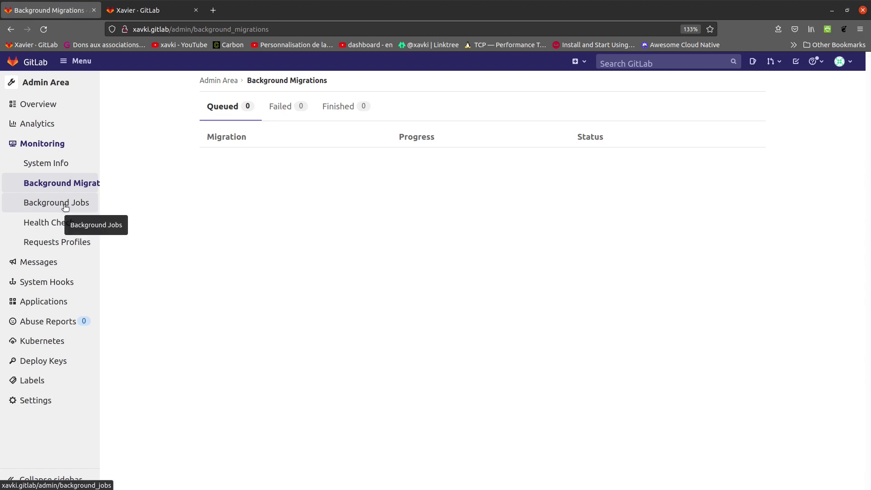
click(65, 204)
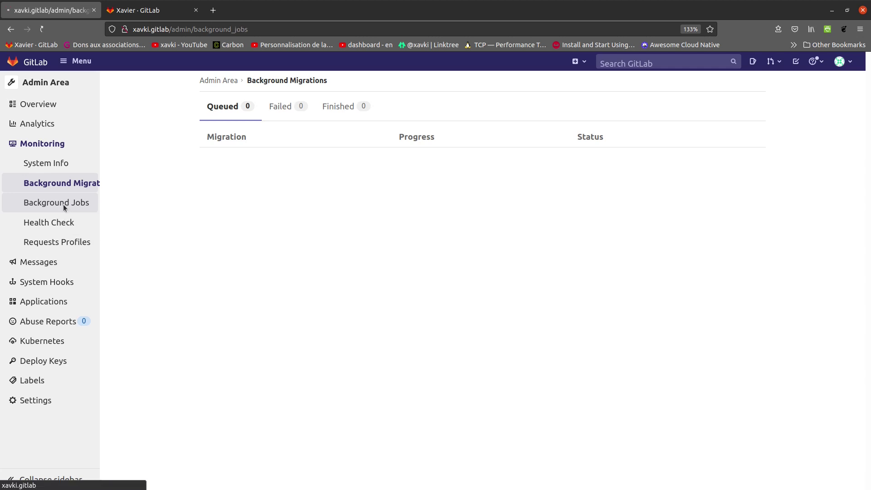
click(68, 227)
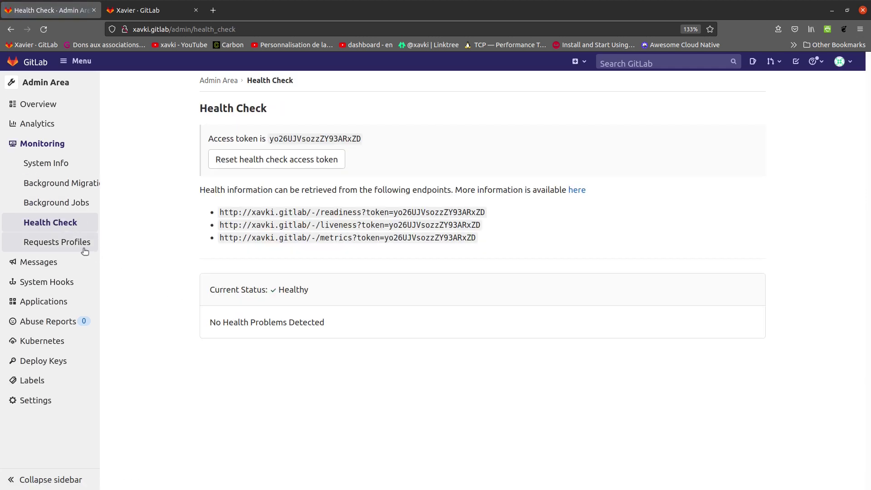
Examine the broadcast message form, including the available message types, background color, target path and display dates
click(71, 264)
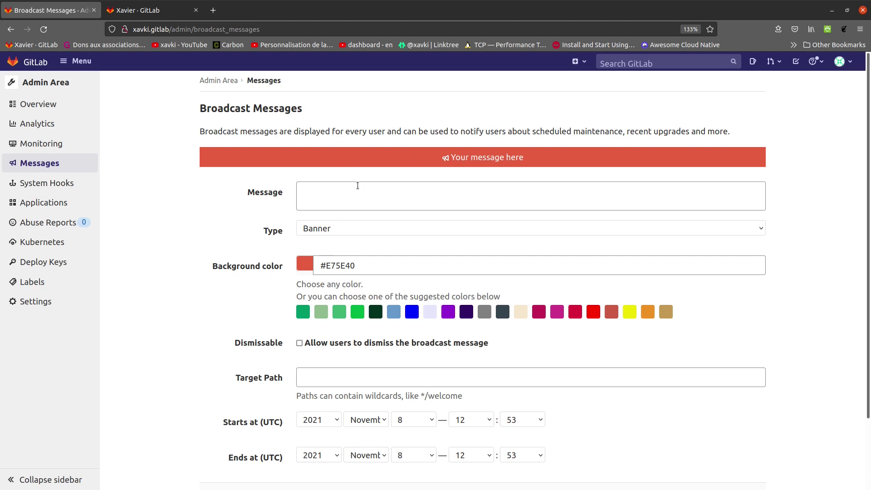
click(347, 225)
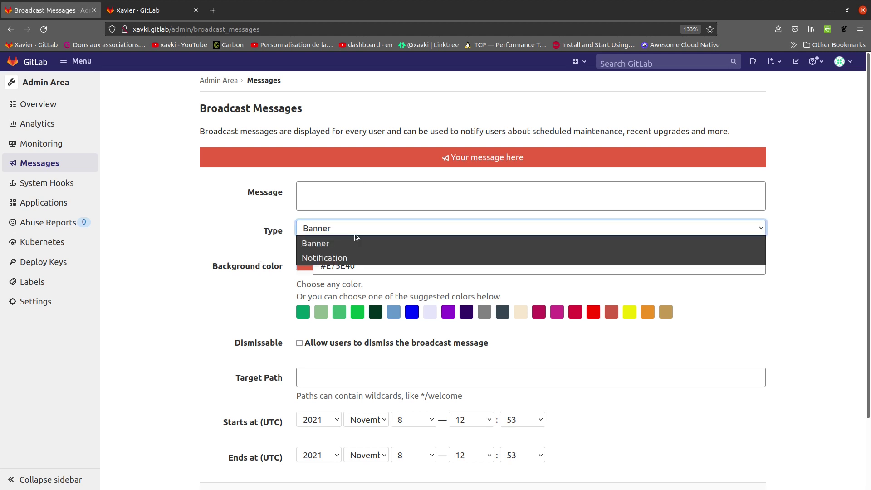
click(356, 227)
scroll(193, 275, down, 3)
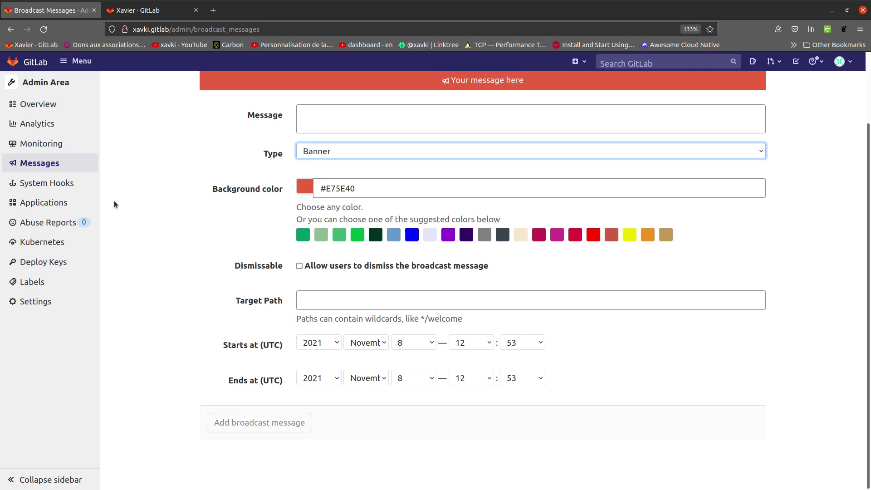
Examine the System Hooks form with its triggers and SSL verification, along with the File Hooks section
click(54, 184)
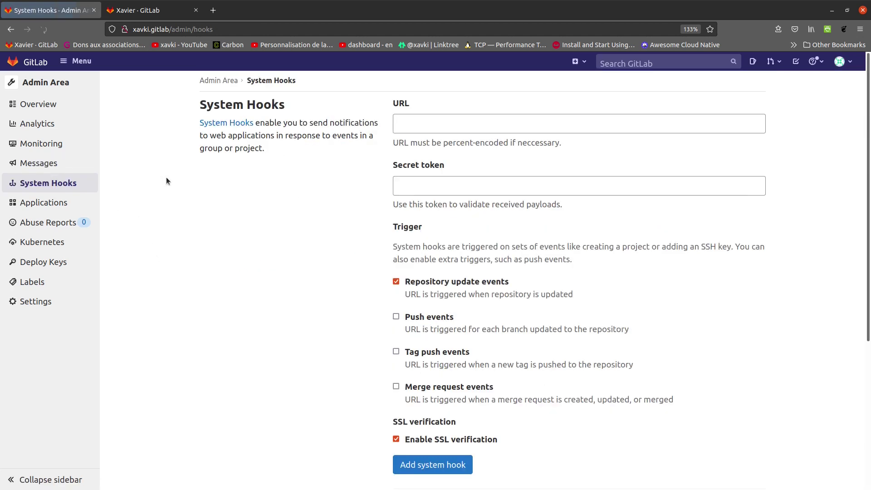
scroll(249, 222, down, 5)
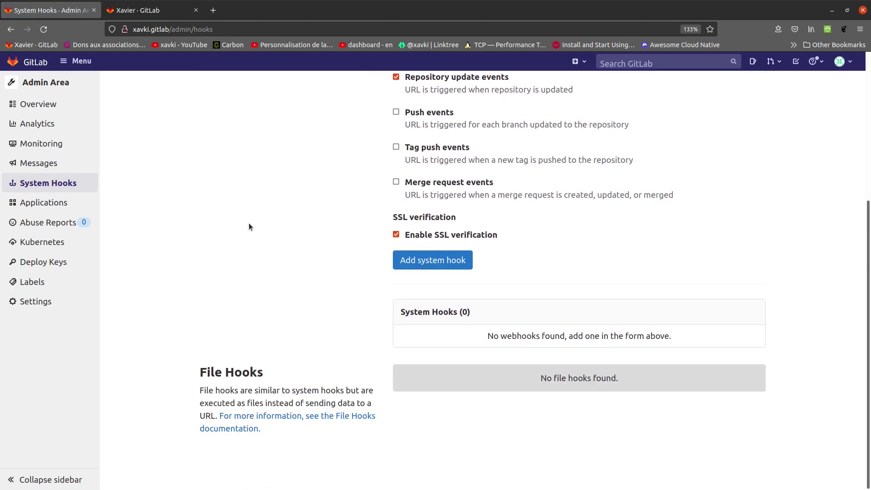
scroll(249, 223, up, 5)
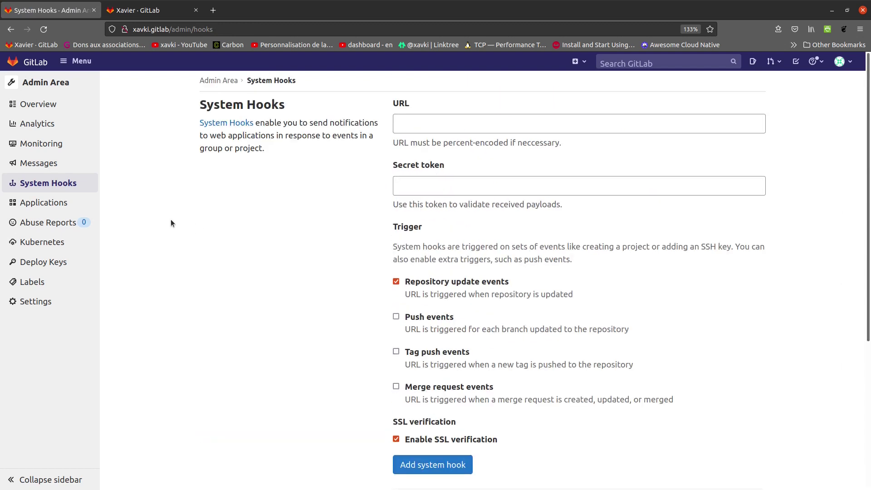
View the Admin Area's Applications, Abuse Reports, Kubernetes and Deploy Keys pages
click(58, 213)
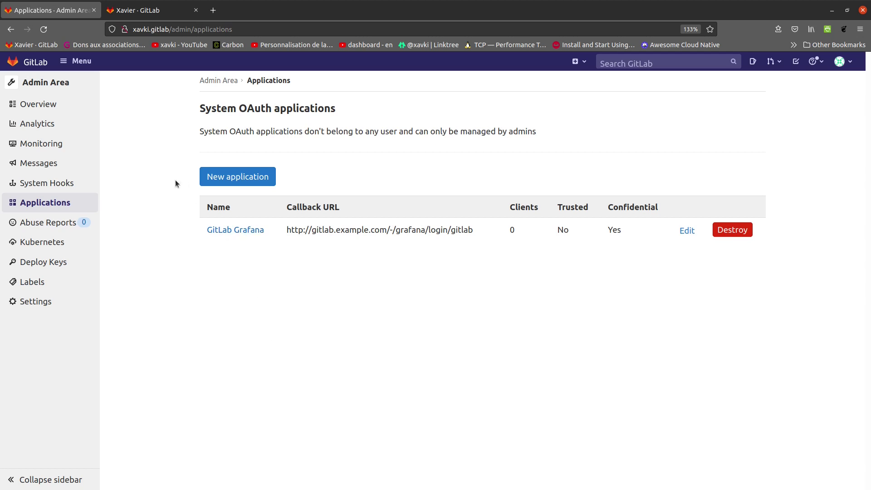
click(81, 229)
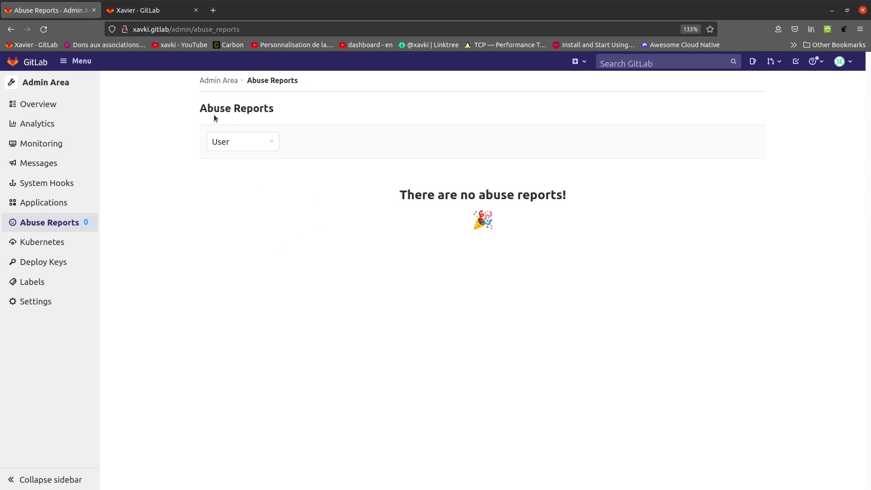
click(56, 252)
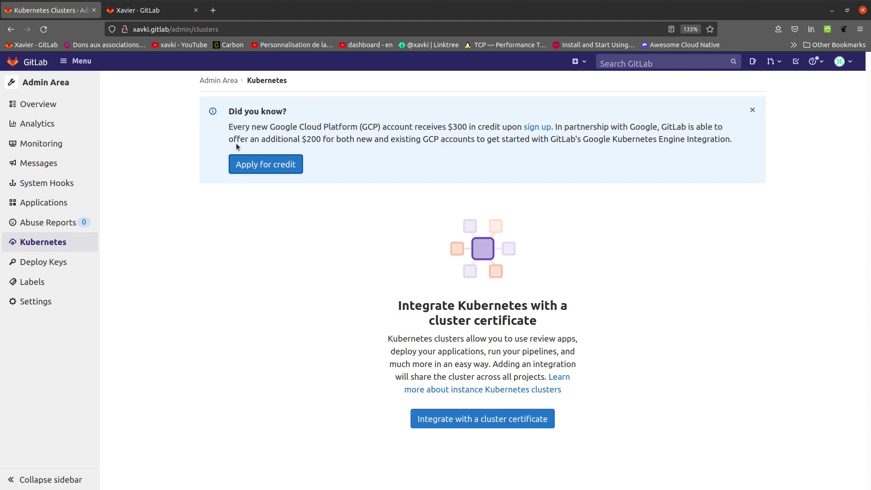
click(63, 267)
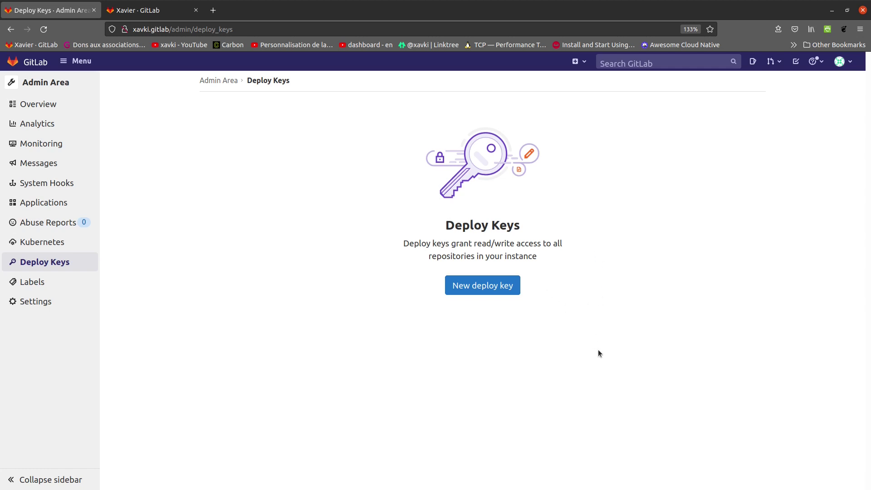
View the Admin Area's Labels page
click(66, 281)
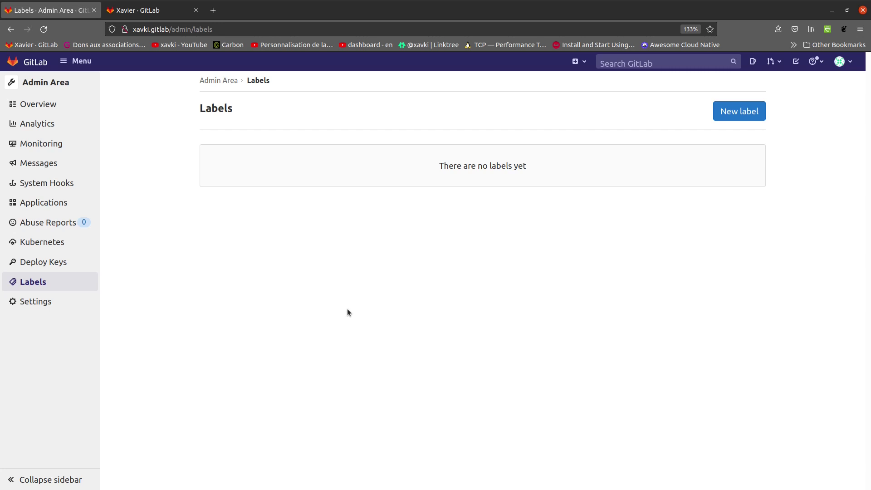
mouse_move(47, 298)
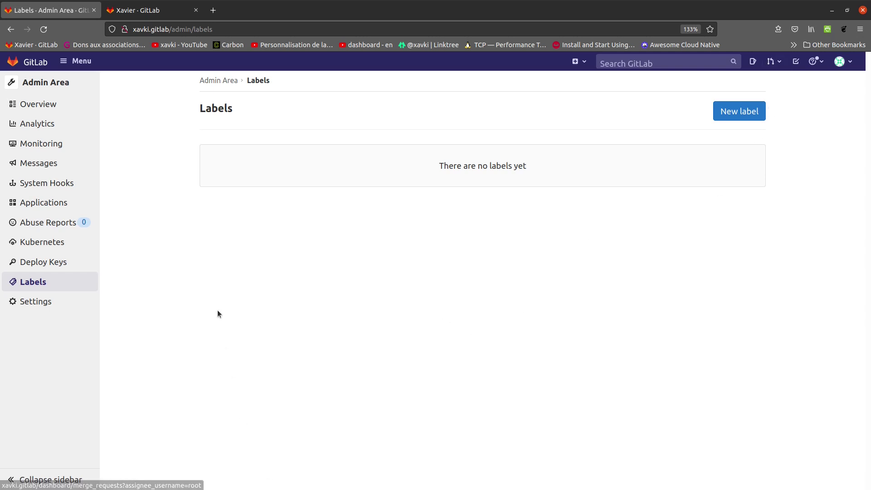
mouse_move(95, 302)
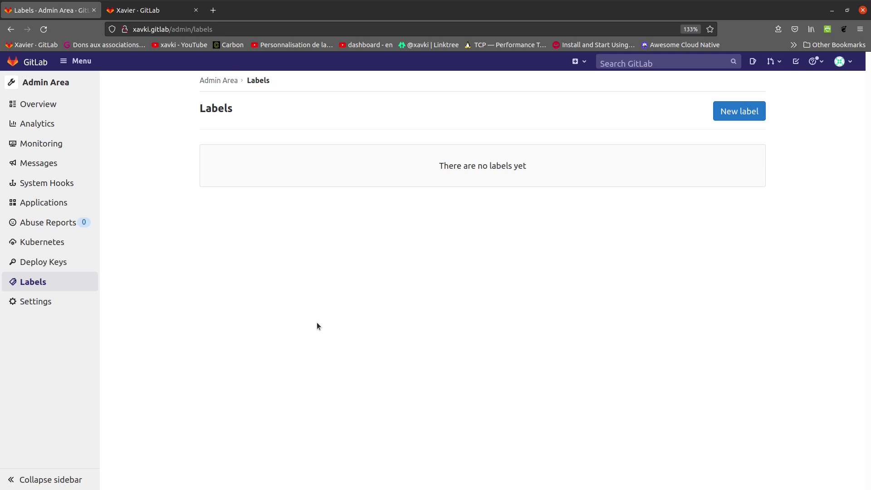
Look through the setting sections on the Admin Area's General settings page, from Visibility and access controls to Federated Learning of Cohorts
click(45, 301)
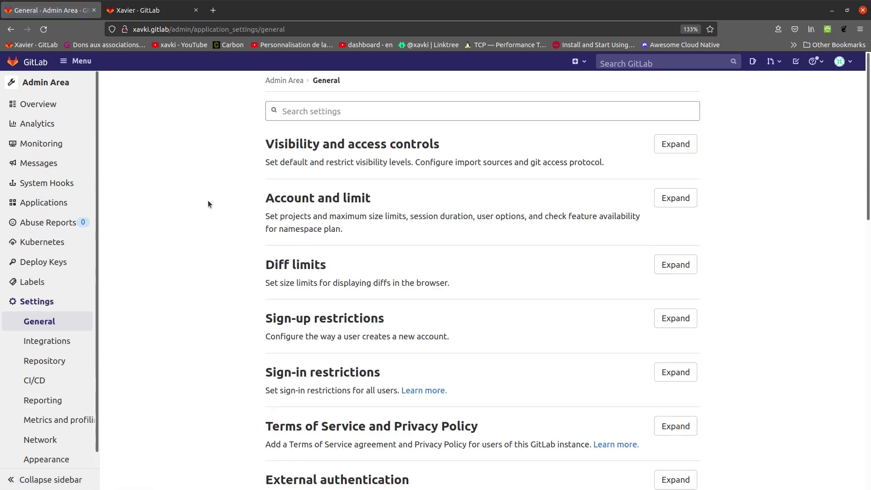
scroll(207, 211, down, 2)
scroll(208, 217, down, 5)
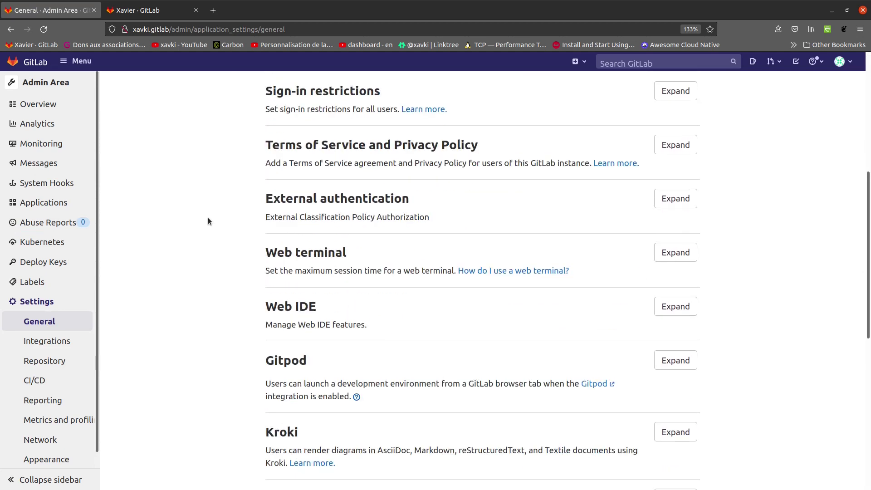
scroll(208, 217, up, 8)
scroll(526, 271, down, 2)
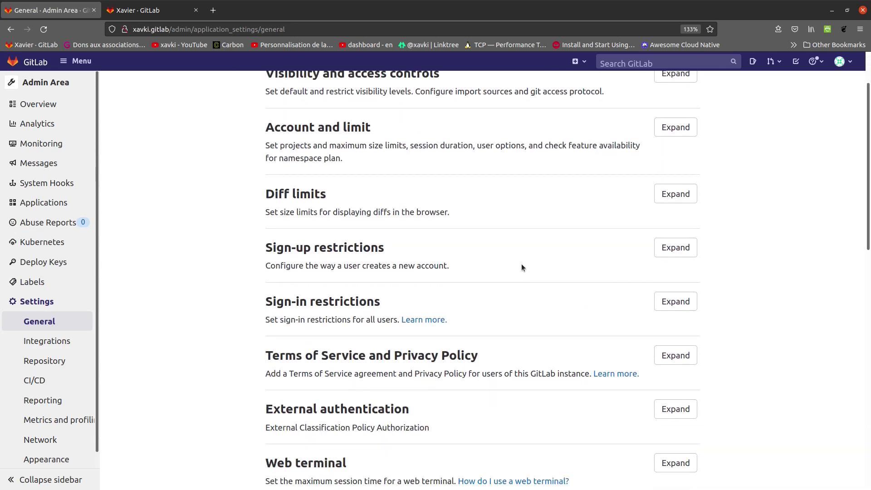
scroll(522, 265, down, 10)
scroll(521, 264, down, 2)
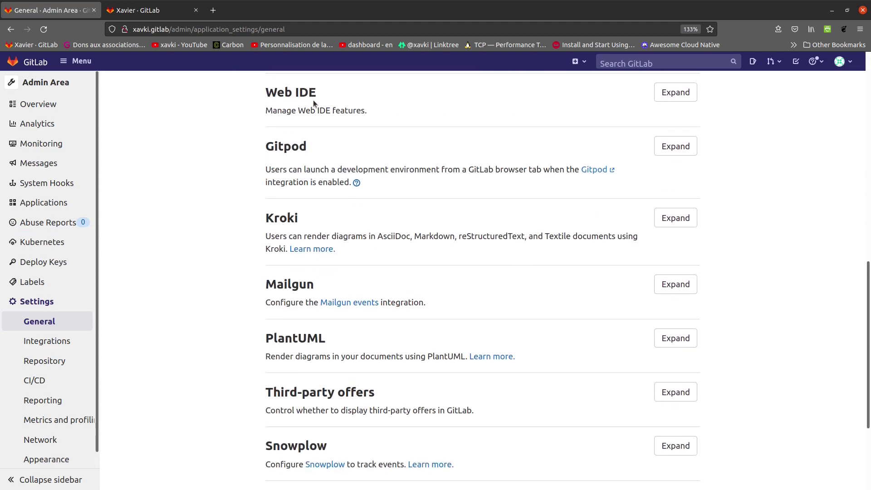
scroll(335, 271, down, 4)
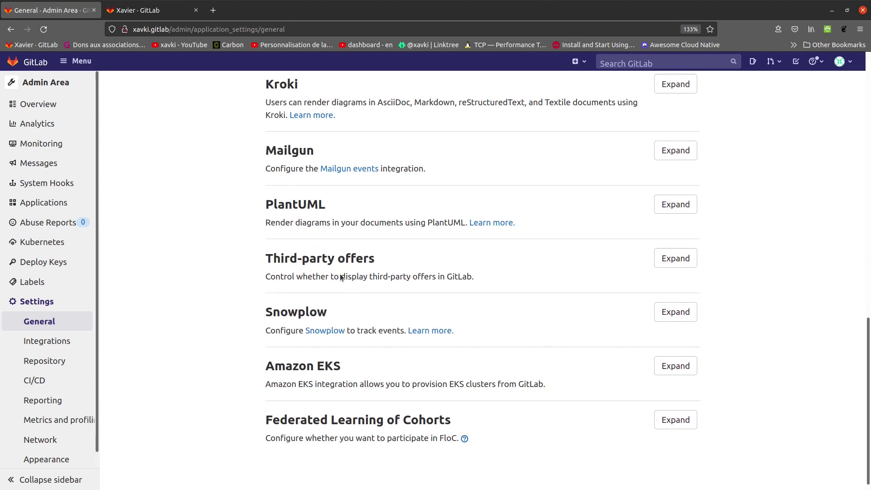
scroll(388, 290, up, 20)
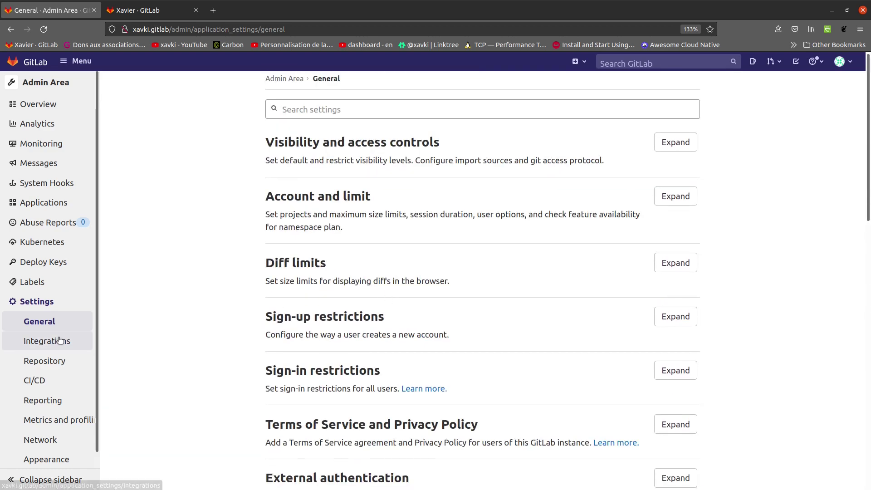
Expand Visibility and access controls and examine its branch protection, default visibility, import source and Git access options
click(673, 142)
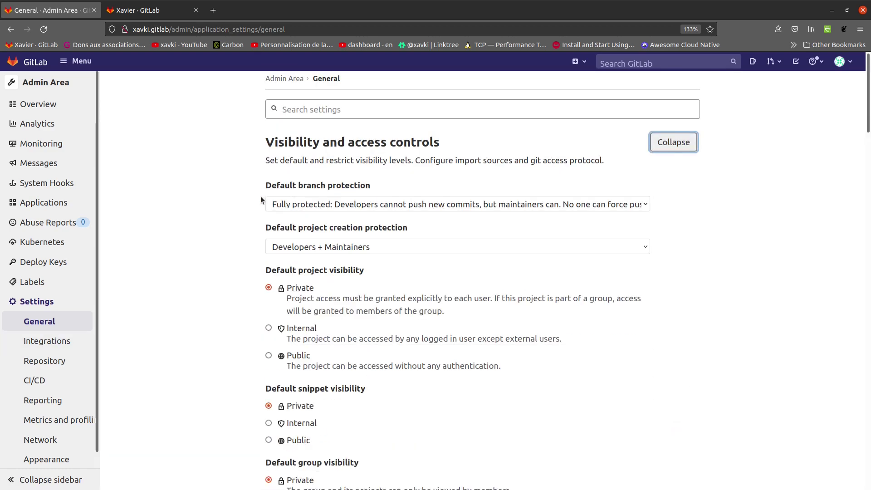
scroll(216, 171, down, 4)
scroll(214, 172, up, 2)
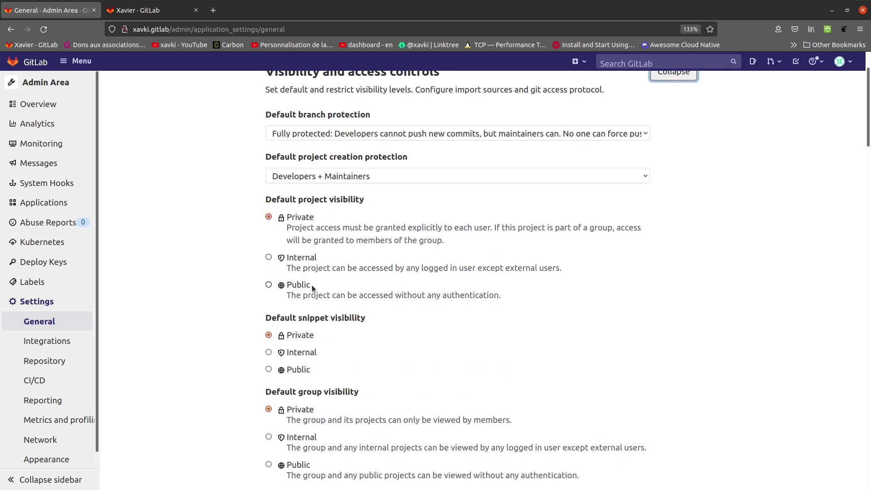
scroll(312, 285, down, 5)
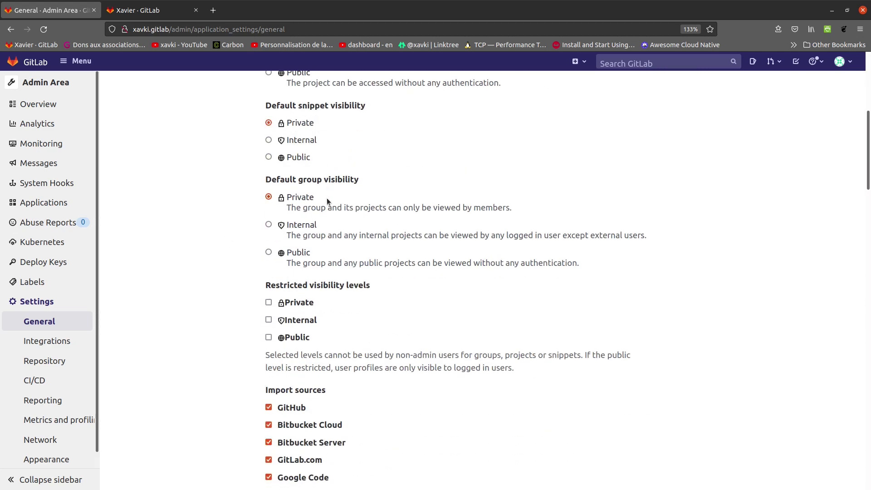
scroll(330, 295, down, 7)
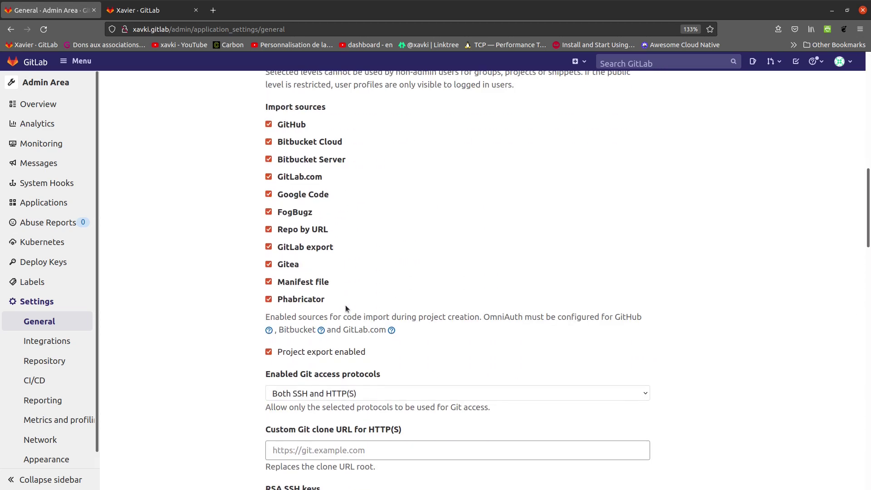
scroll(354, 234, down, 20)
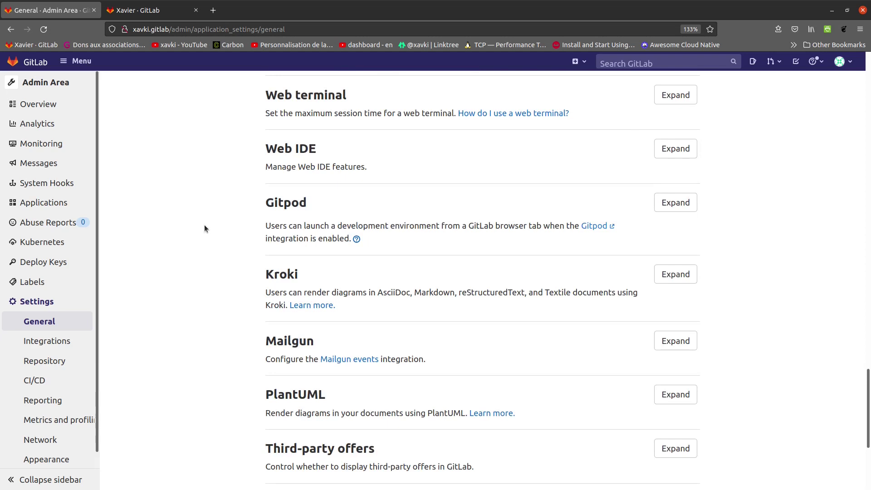
scroll(204, 227, down, 3)
scroll(206, 220, up, 8)
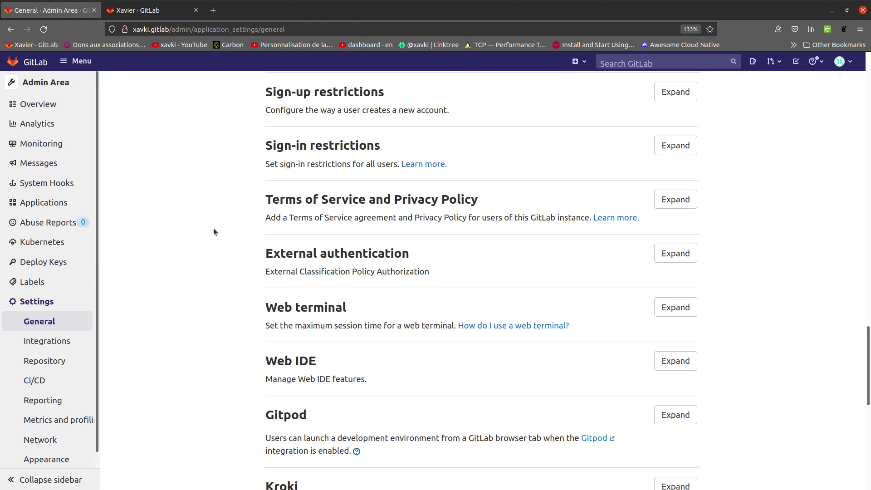
scroll(205, 234, up, 5)
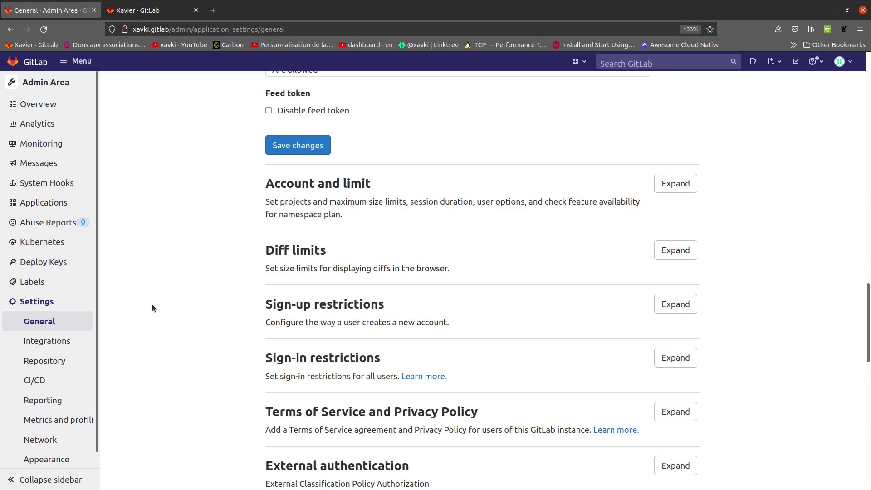
Go through the list of available integrations on the instance-level integration management page
click(69, 348)
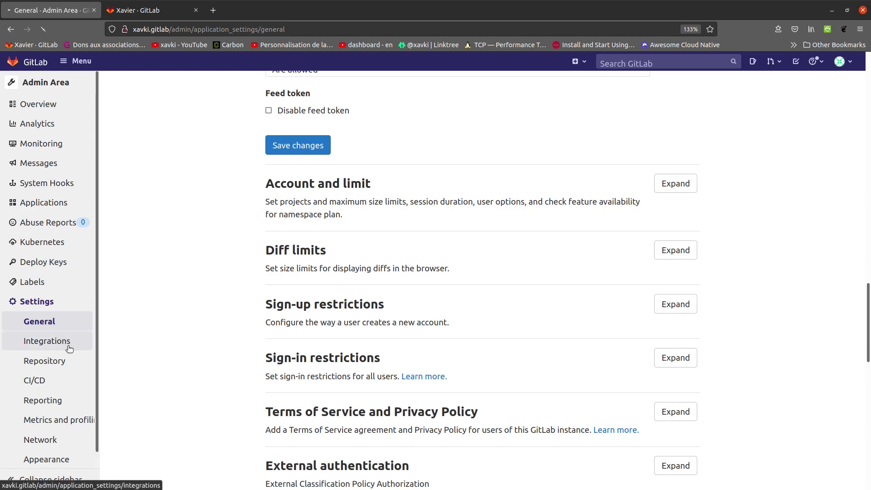
scroll(171, 287, down, 6)
scroll(170, 286, up, 6)
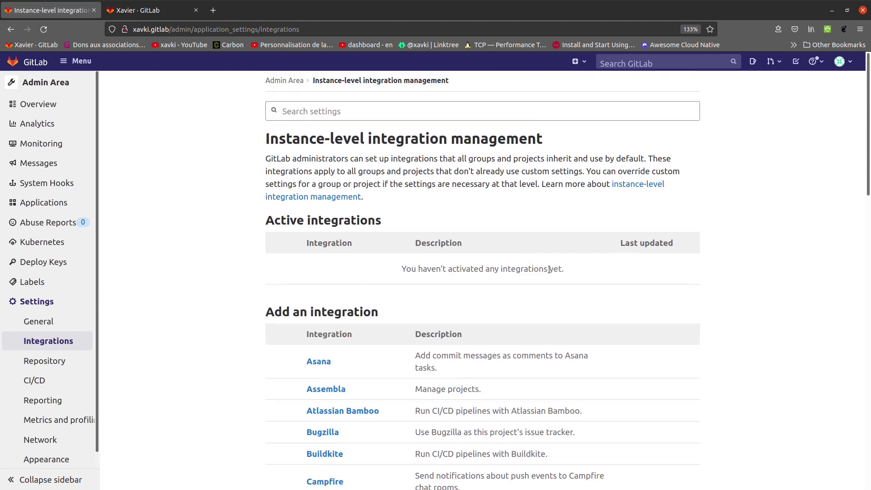
scroll(281, 345, down, 15)
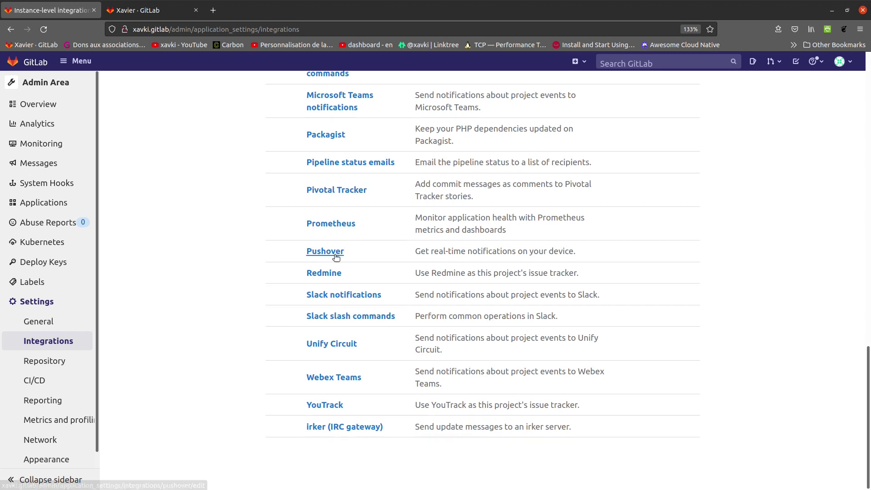
scroll(373, 225, up, 12)
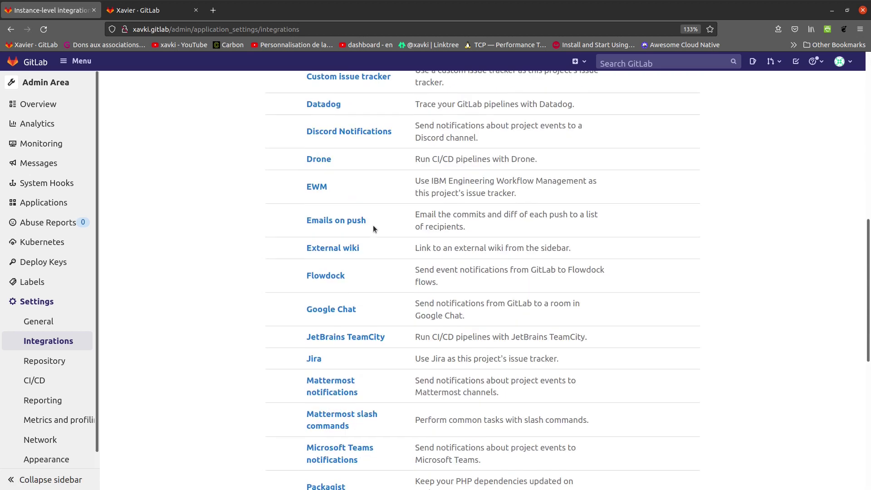
scroll(373, 225, up, 4)
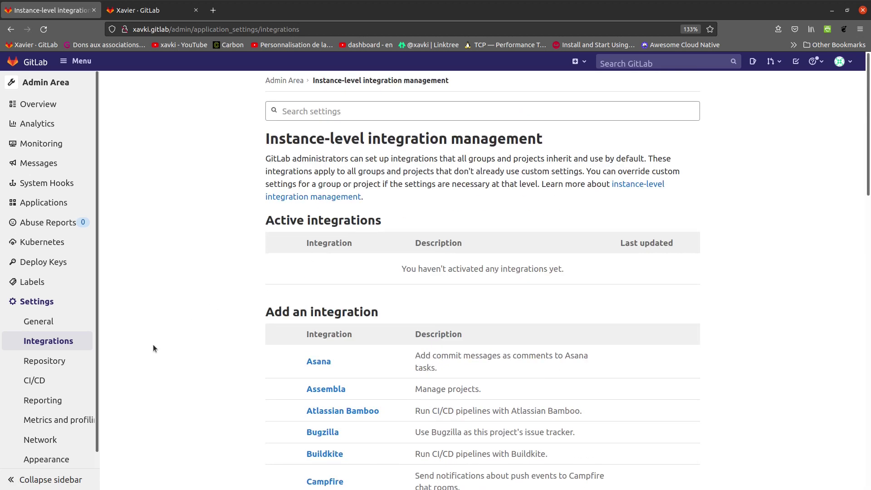
Examine the default initial branch name and repository mirroring options in the Admin Area's Repository settings
click(50, 356)
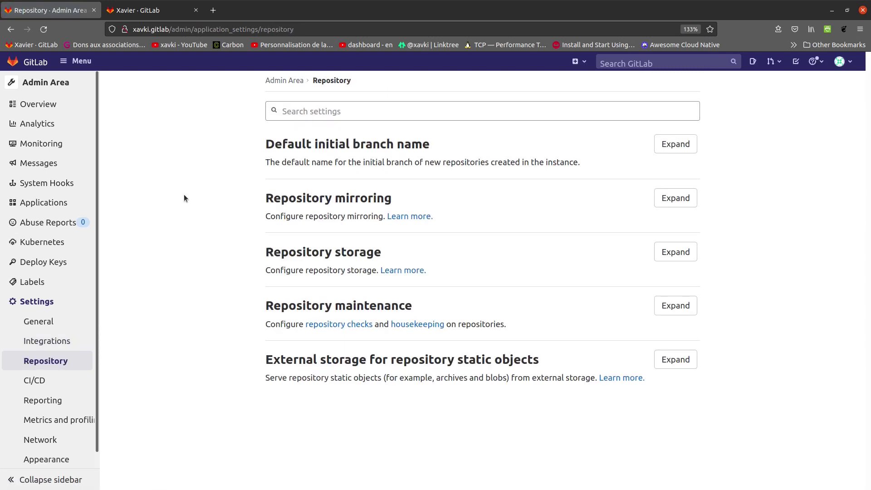
click(676, 144)
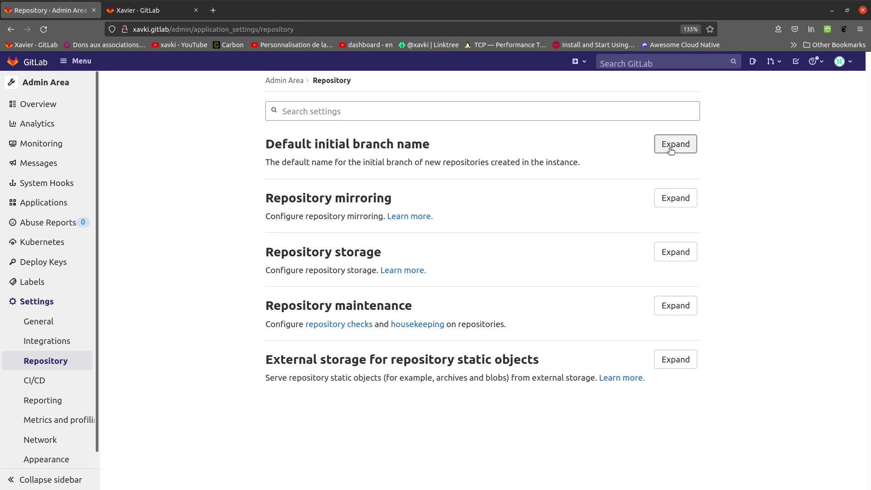
click(324, 203)
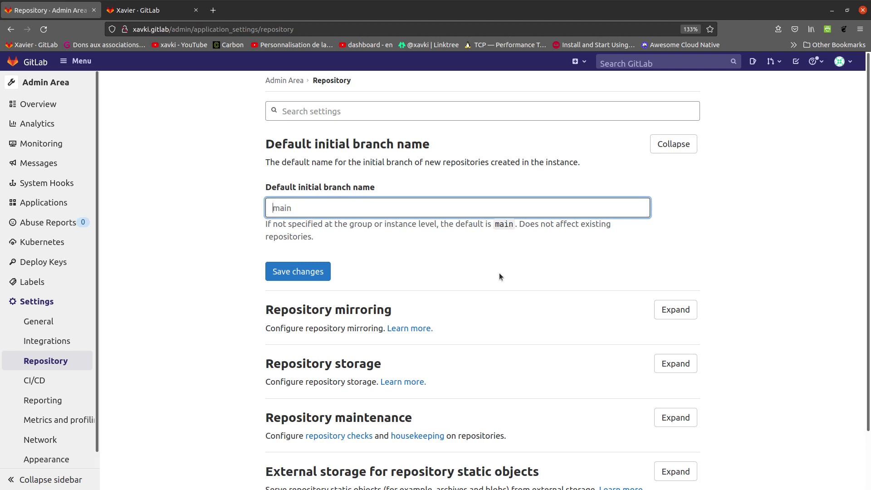
scroll(371, 235, down, 2)
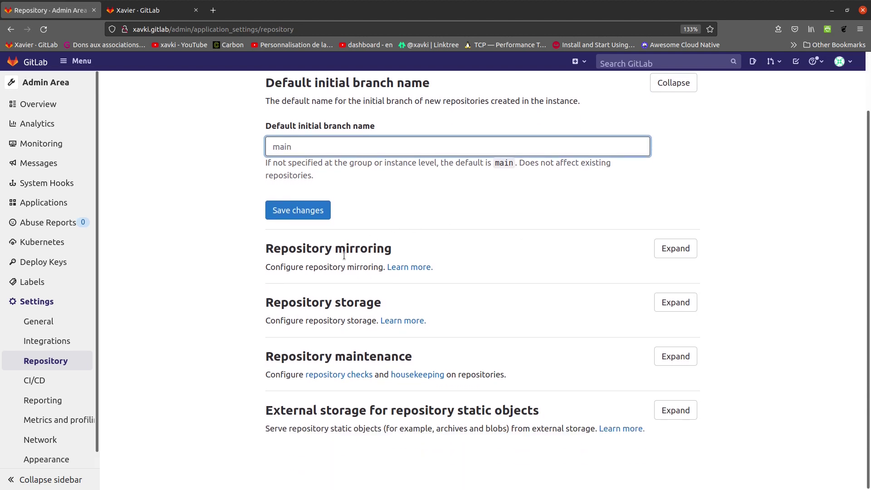
click(674, 248)
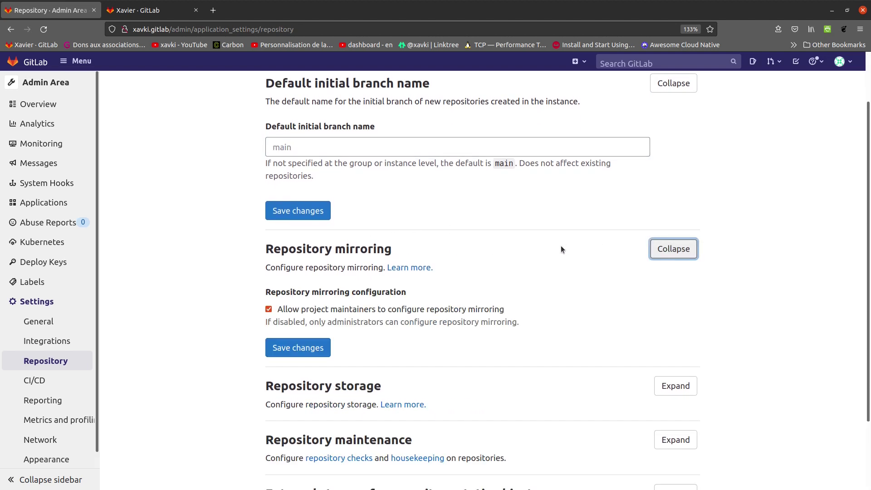
scroll(563, 245, down, 2)
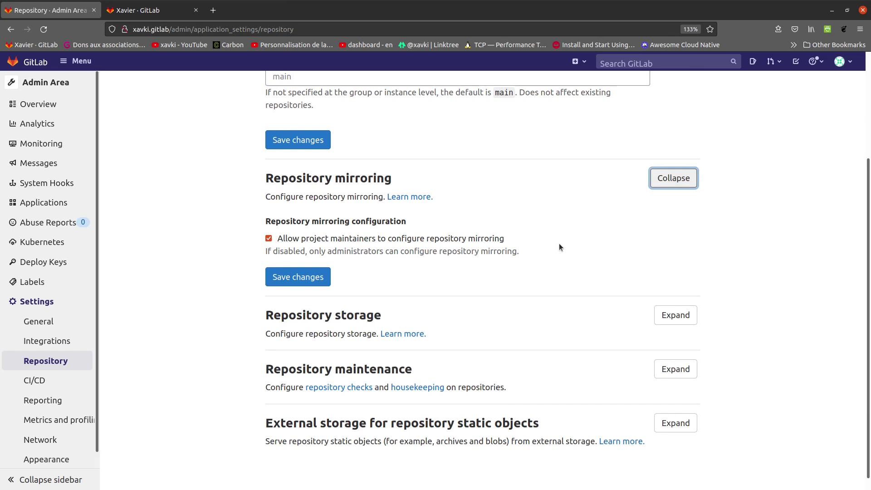
drag(266, 251, 289, 239)
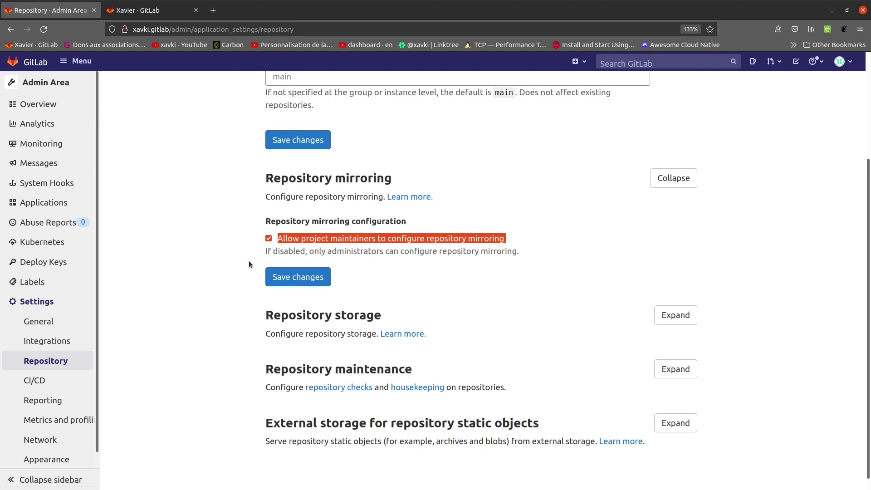
Expand Repository storage and Repository maintenance and examine the hashed storage, storage node and housekeeping options
click(687, 315)
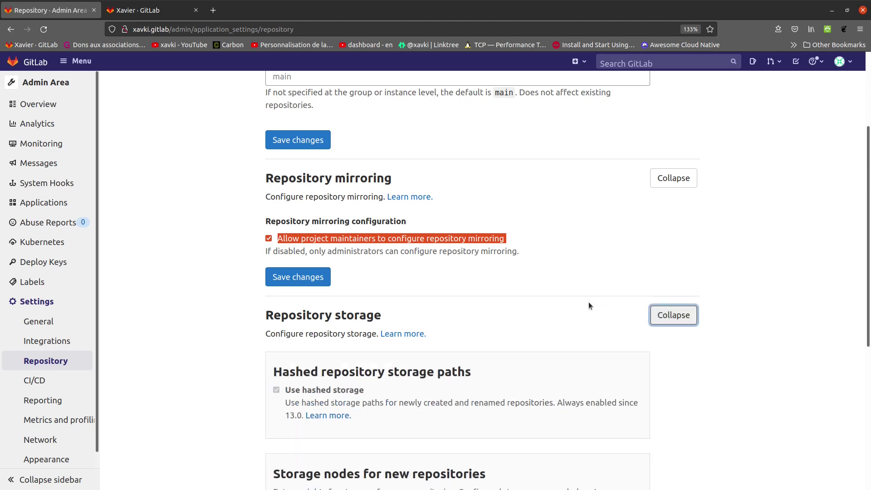
scroll(590, 303, down, 5)
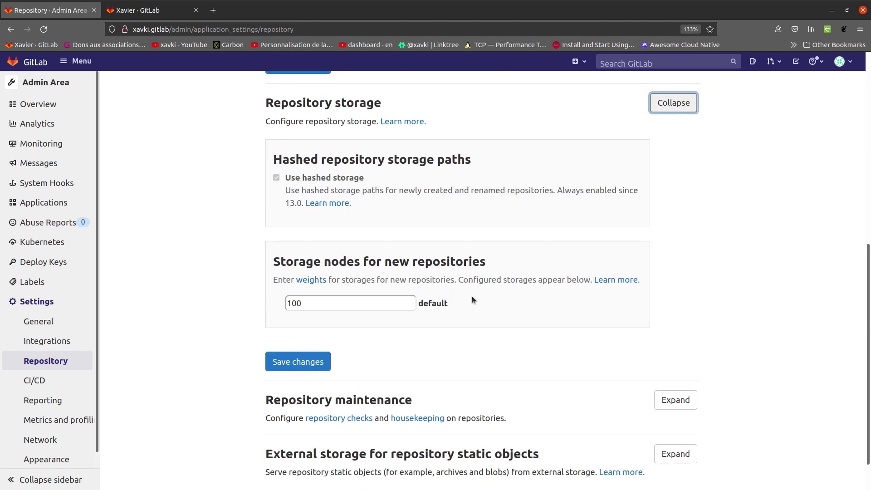
scroll(573, 322, down, 1)
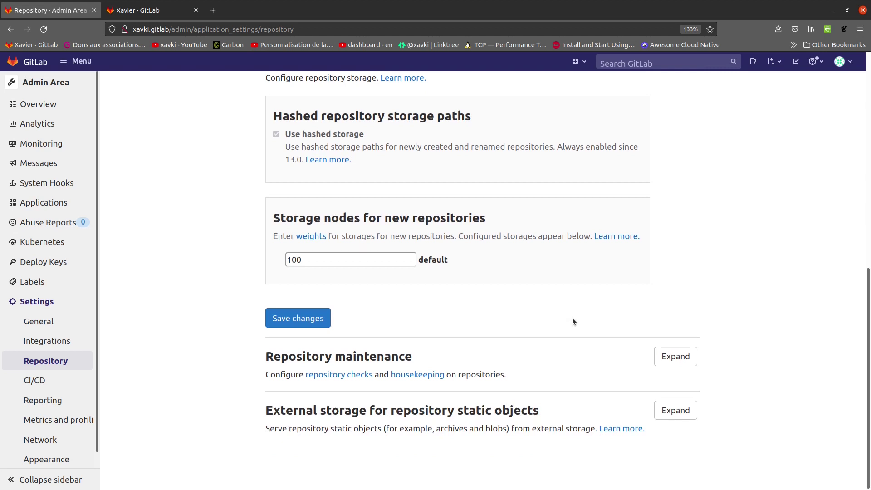
click(659, 362)
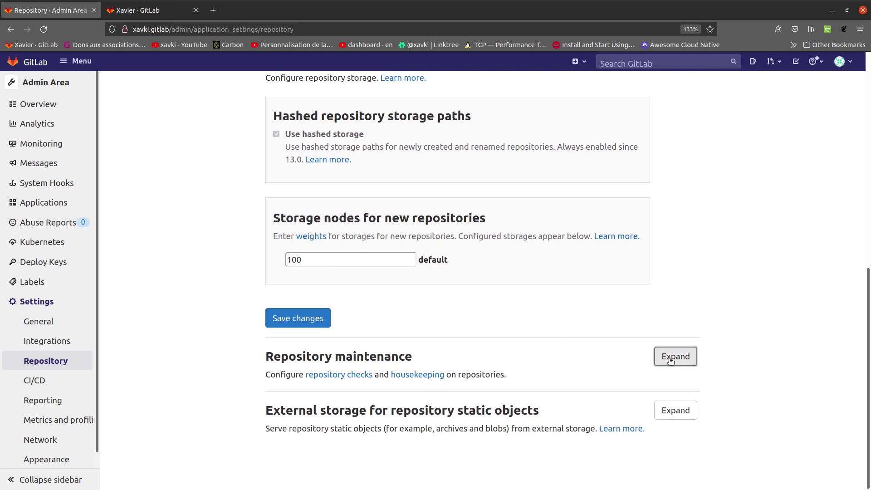
scroll(619, 355, down, 10)
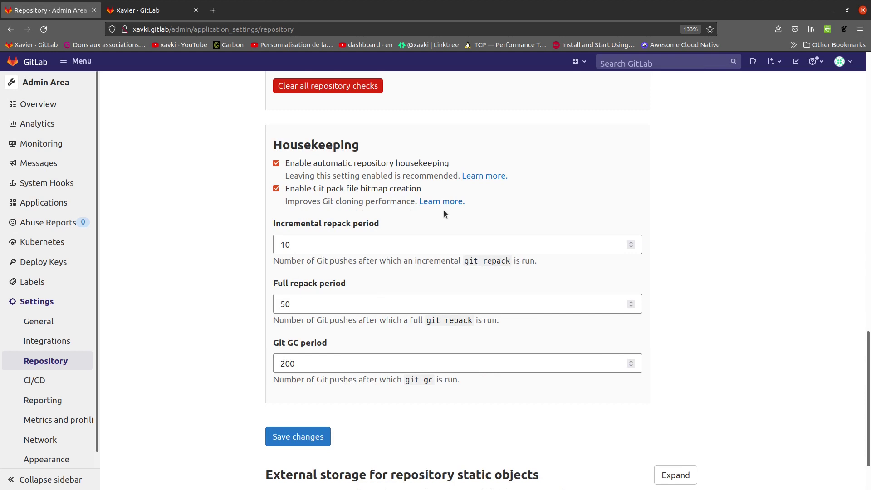
scroll(440, 338, down, 2)
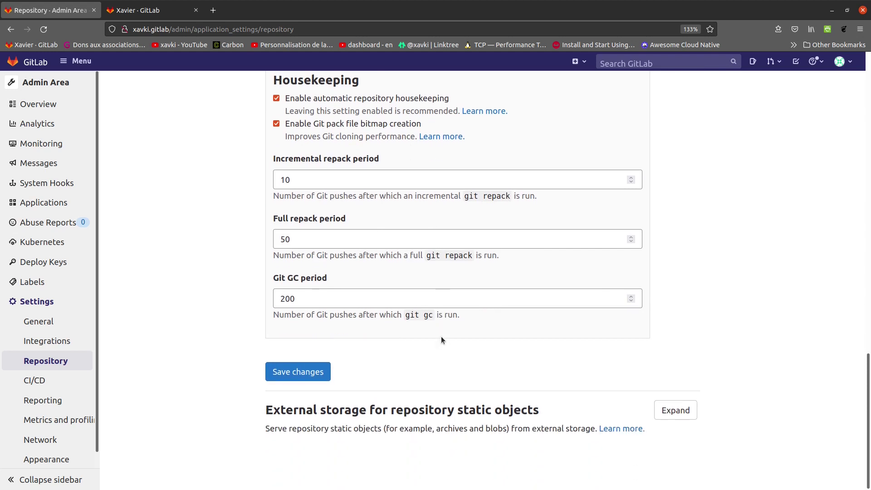
scroll(442, 339, up, 2)
scroll(443, 339, down, 2)
Open the Admin Area's CI/CD settings and examine the instance-level Variables section, collapsing it after viewing
click(75, 385)
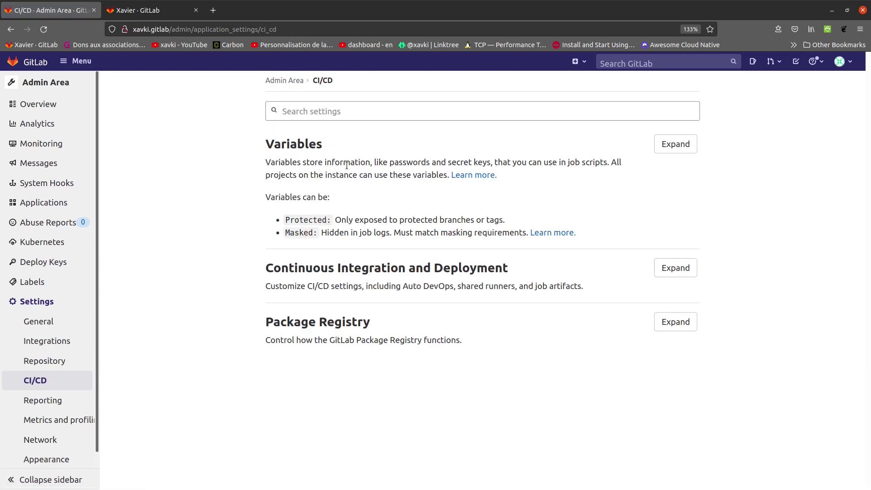
click(676, 150)
scroll(695, 184, down, 2)
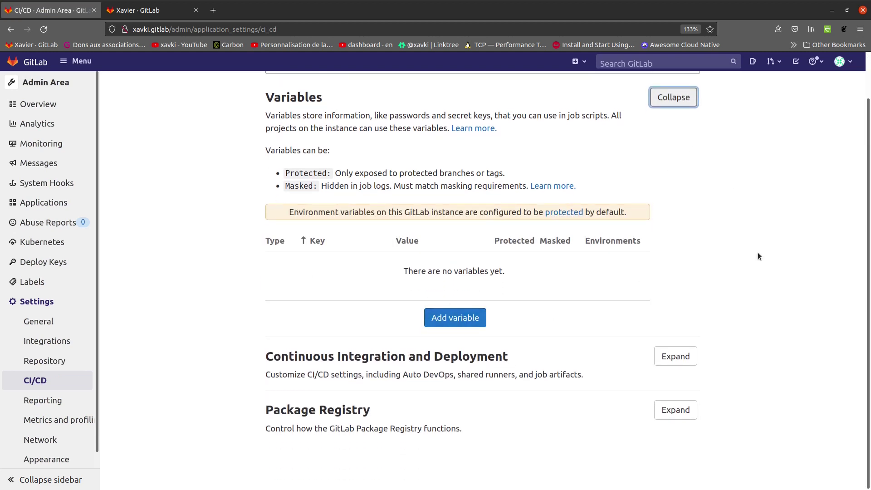
scroll(758, 257, up, 2)
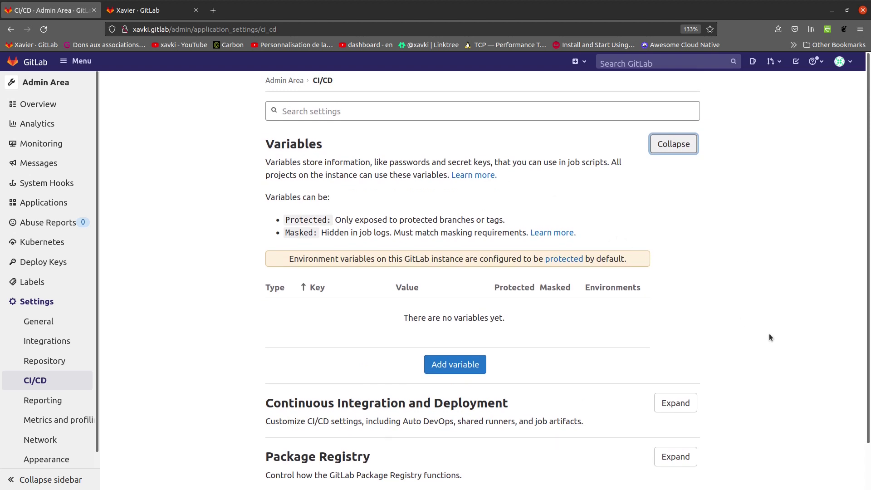
click(674, 144)
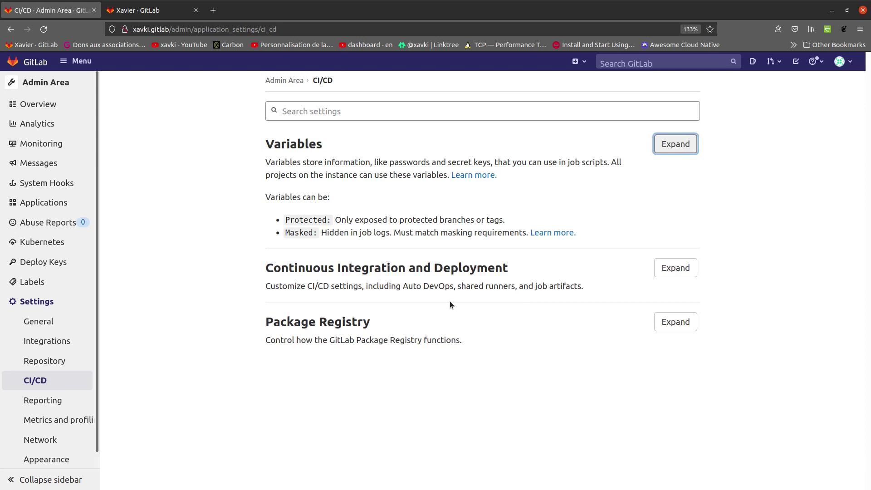
Expand Continuous Integration and Deployment and Package Registry and examine the Auto DevOps, job archiving and package file size limit options
click(692, 270)
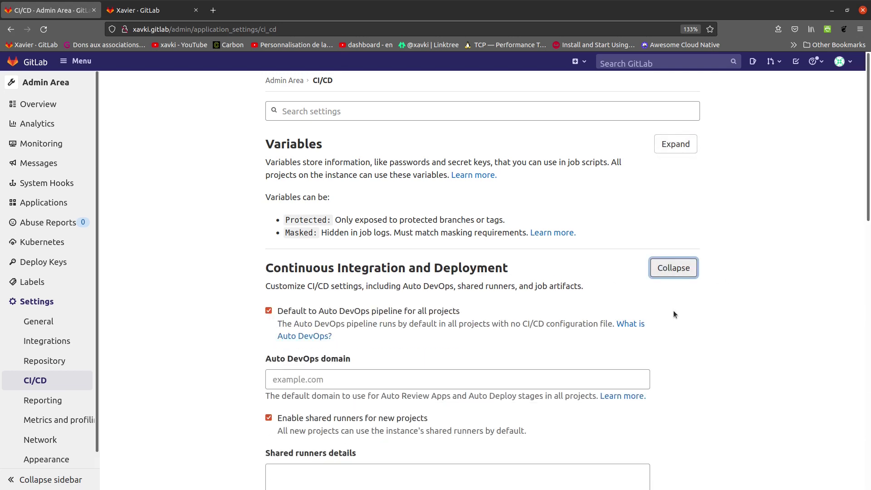
scroll(673, 312, down, 5)
scroll(671, 312, down, 10)
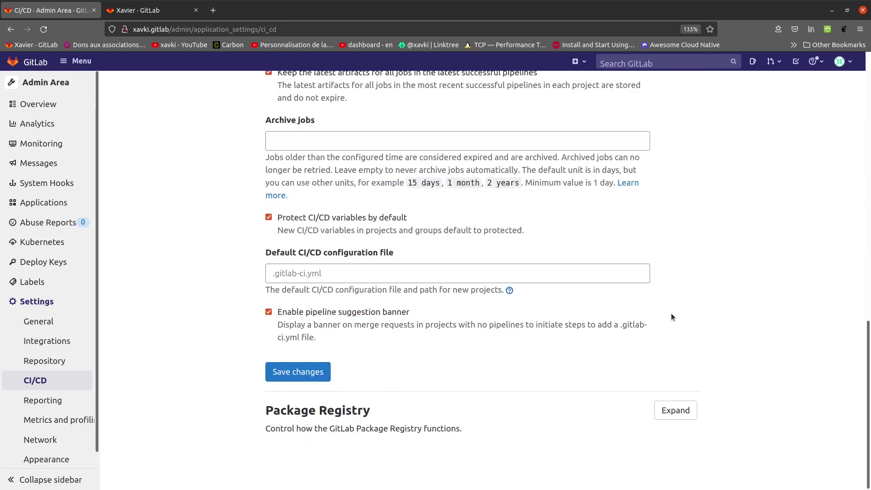
click(675, 410)
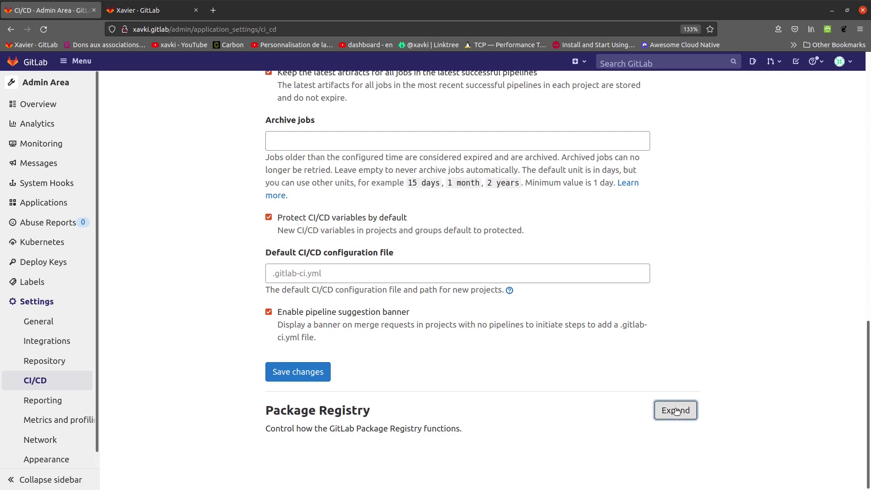
scroll(740, 335, down, 8)
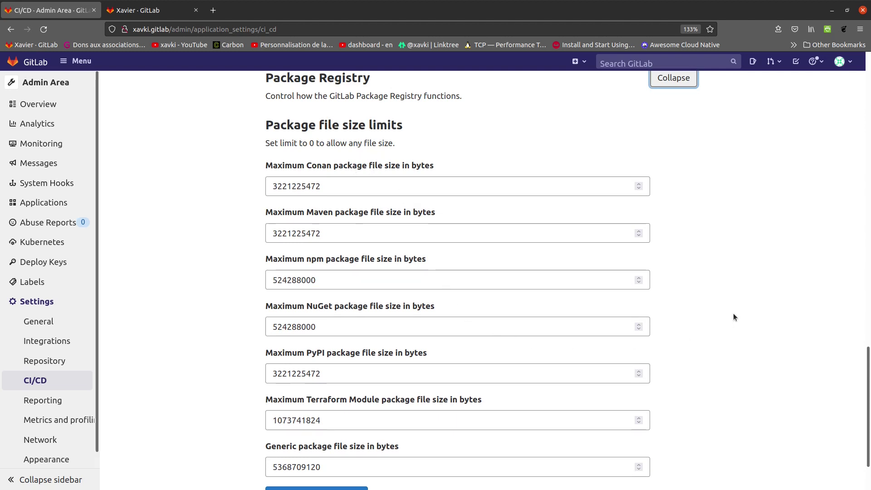
scroll(733, 320, down, 3)
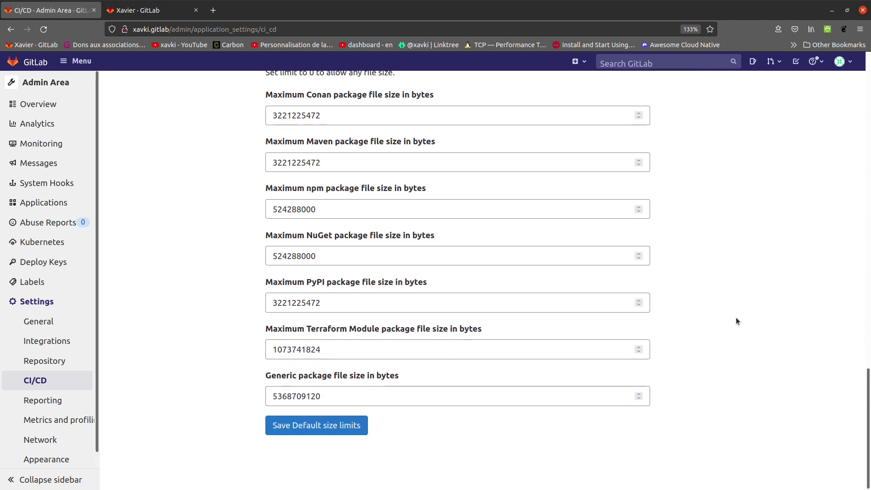
View the Reporting settings page and examine the Prometheus and Grafana options in the Metrics and profiling settings
click(53, 405)
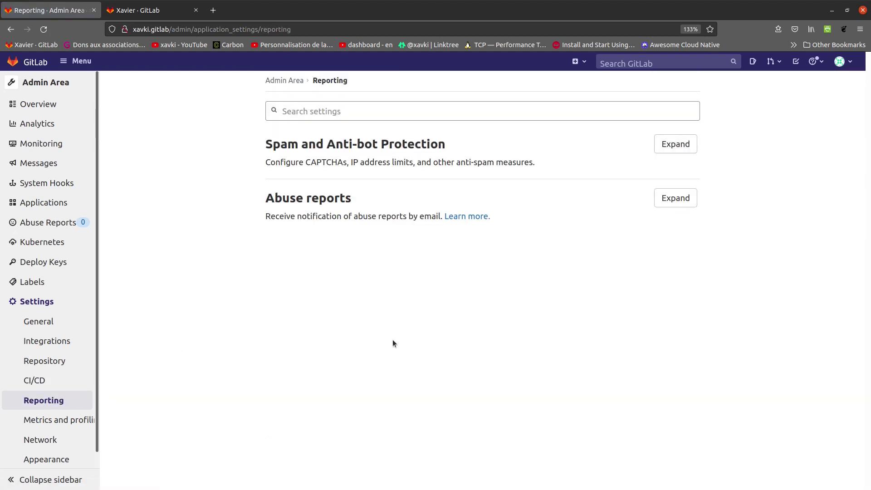
click(69, 423)
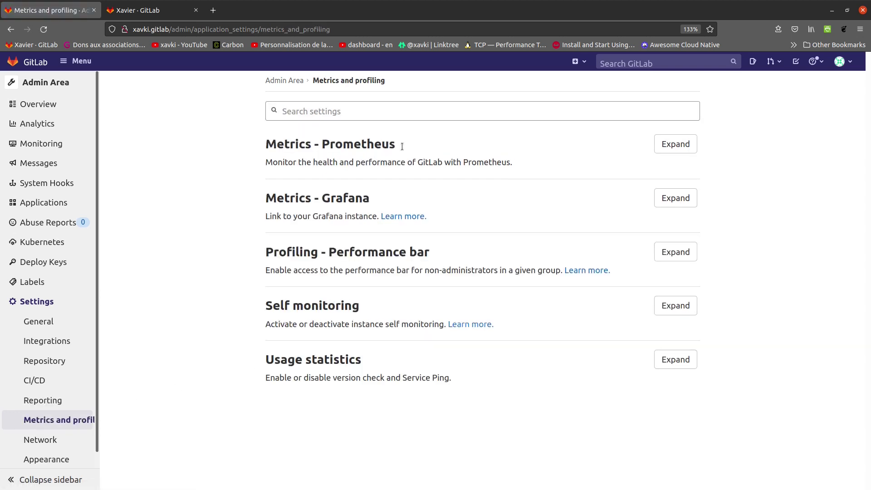
click(676, 144)
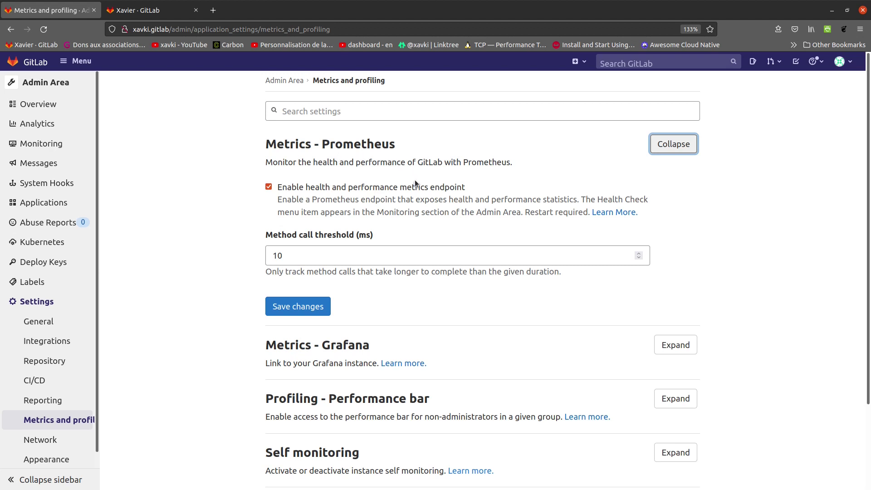
scroll(403, 190, down, 3)
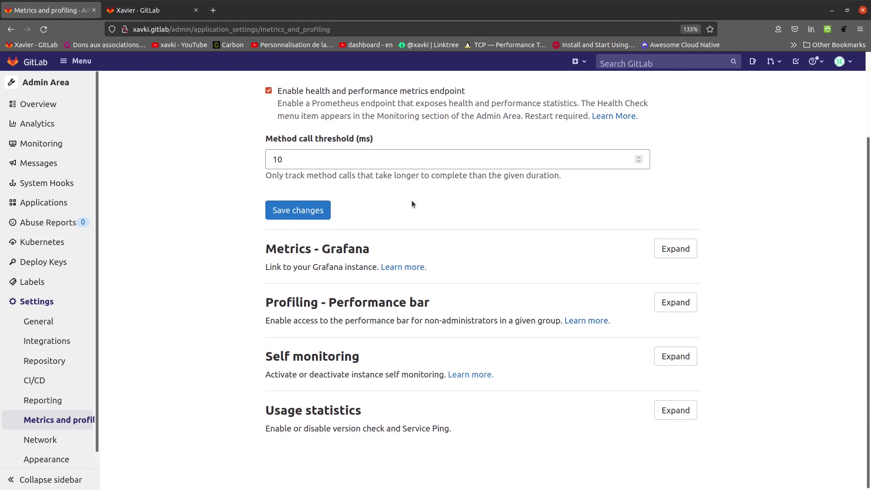
click(681, 249)
scroll(484, 241, down, 3)
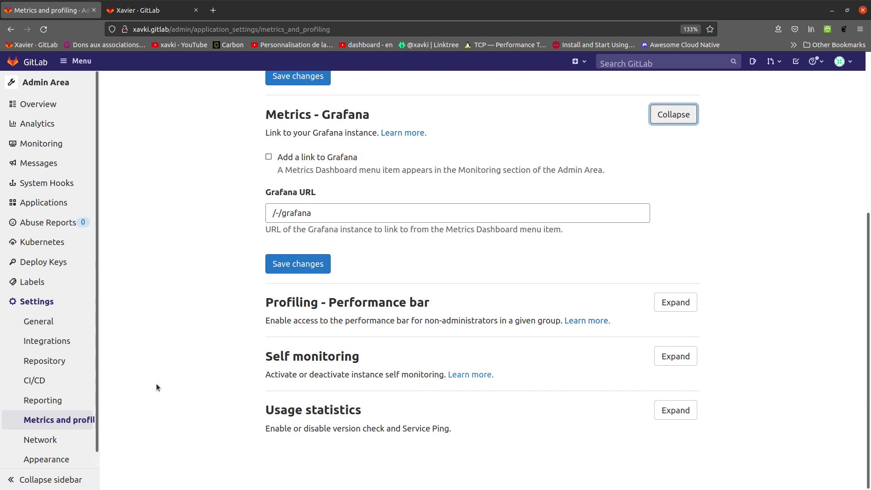
Open the Network settings and examine the User and IP rate limits section, collapsing it after viewing
click(64, 440)
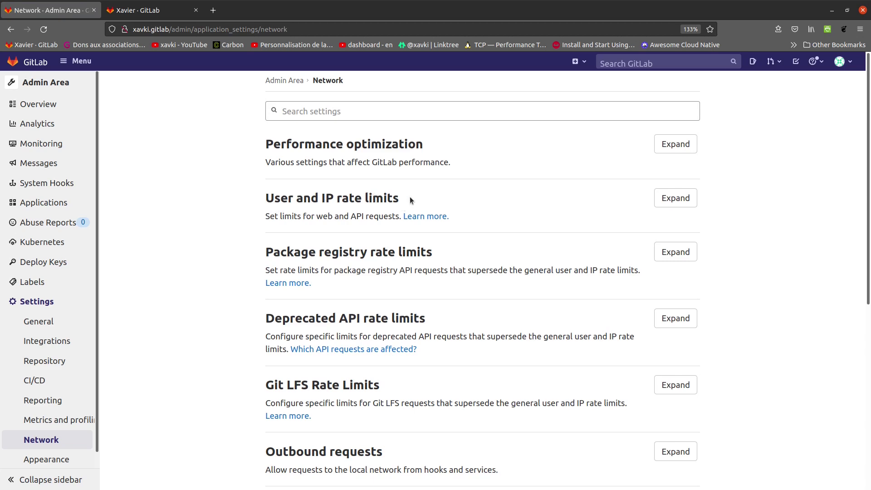
click(676, 198)
scroll(569, 220, down, 3)
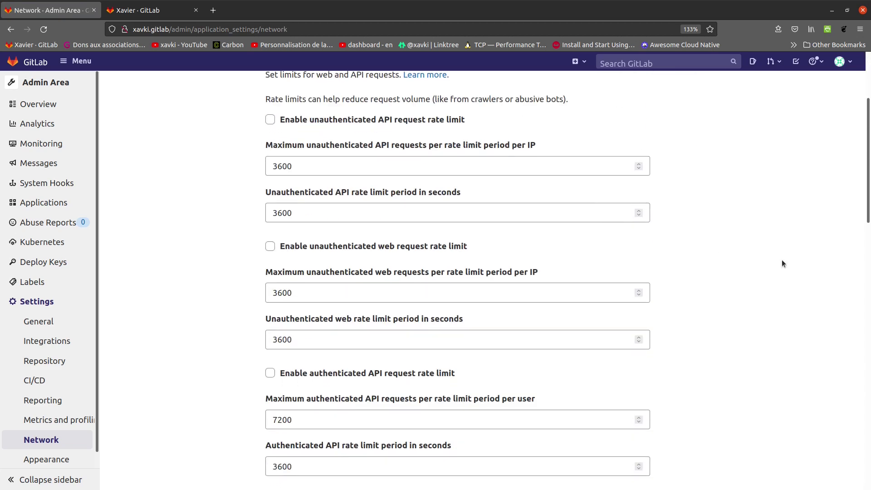
scroll(782, 261, down, 10)
scroll(782, 263, up, 10)
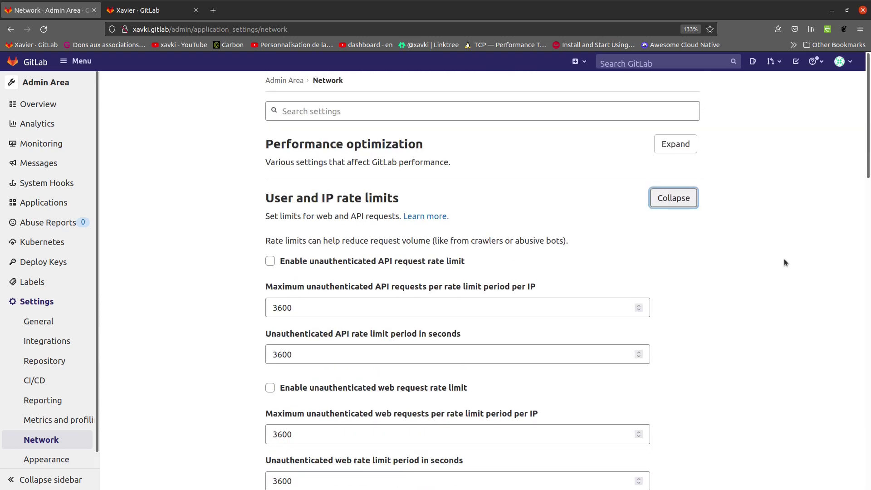
click(685, 199)
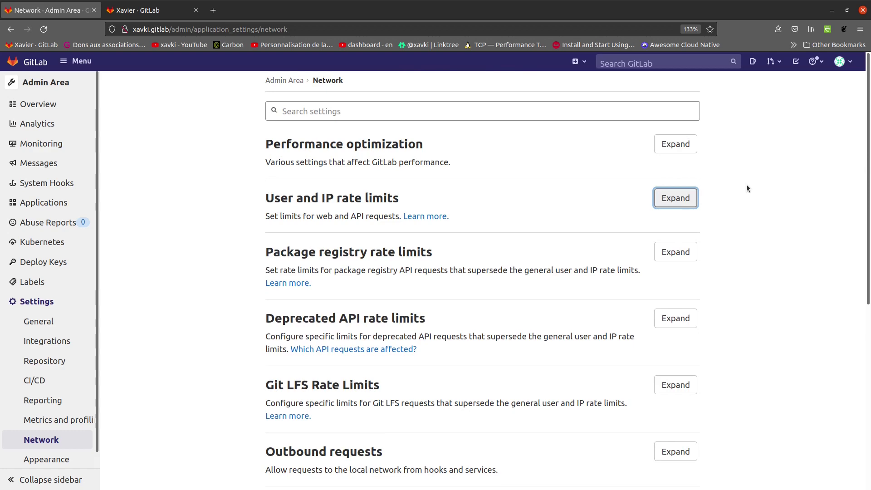
Examine the Performance optimization options, collapse them and look through the remaining Network settings sections
click(686, 149)
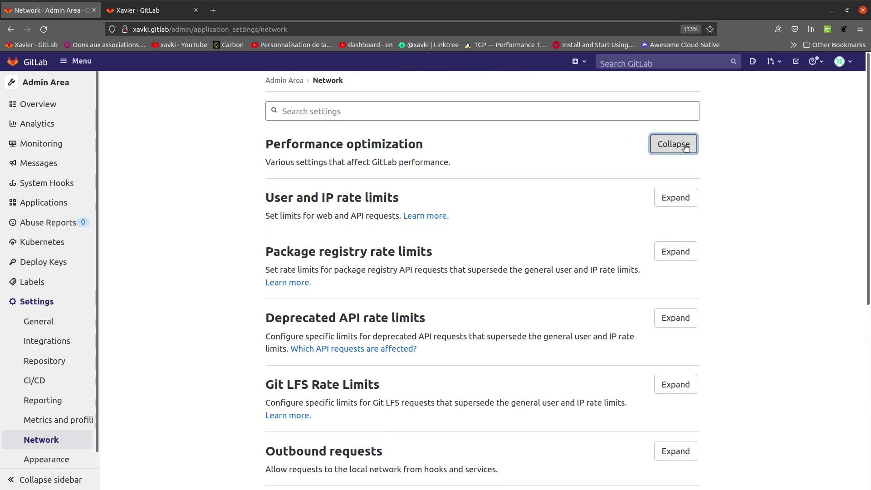
scroll(735, 218, down, 4)
scroll(736, 218, up, 4)
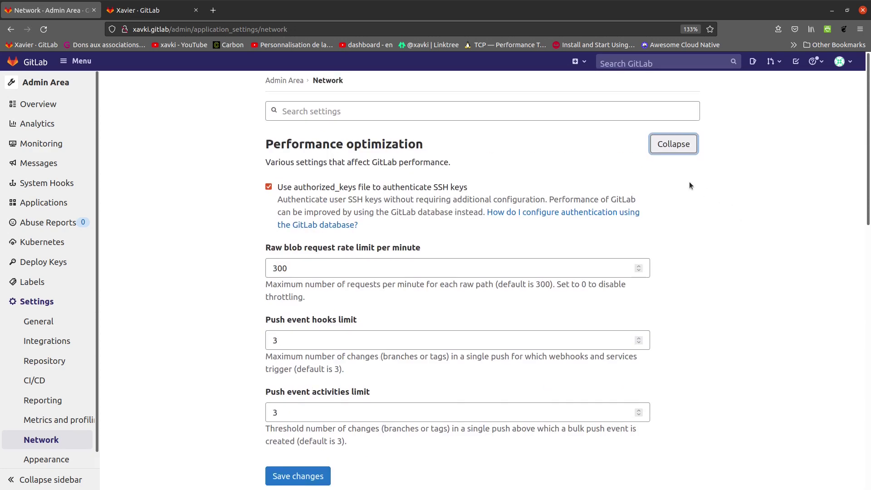
click(674, 144)
scroll(746, 244, down, 4)
scroll(748, 248, down, 3)
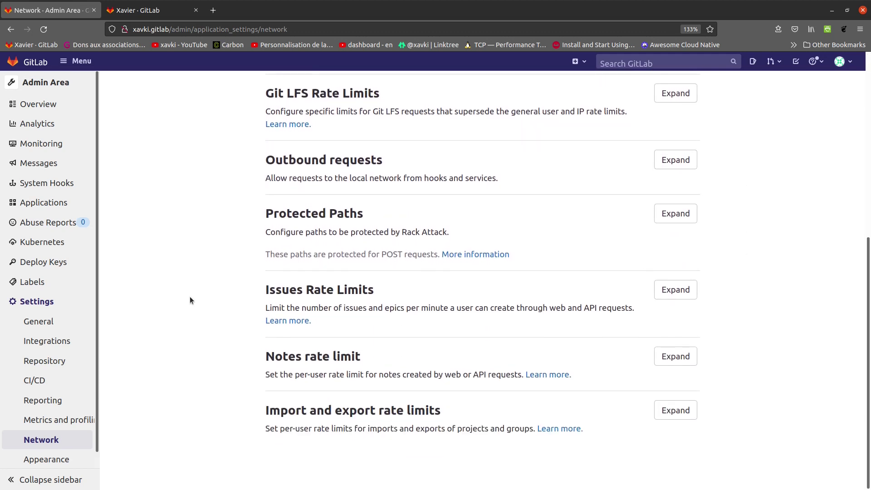
scroll(64, 408, down, 1)
Open the Appearance settings and examine the logo, favicon, header and footer, sign-in page, new project and profile image guideline options
click(59, 428)
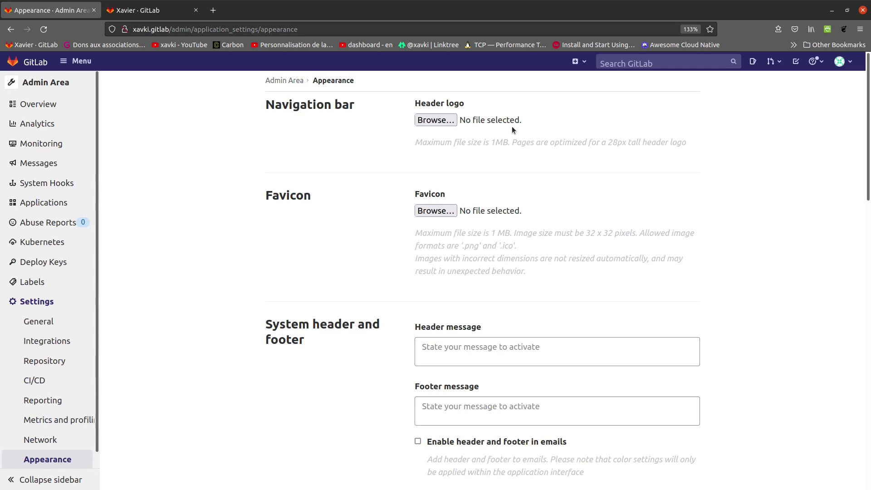
scroll(386, 386, down, 3)
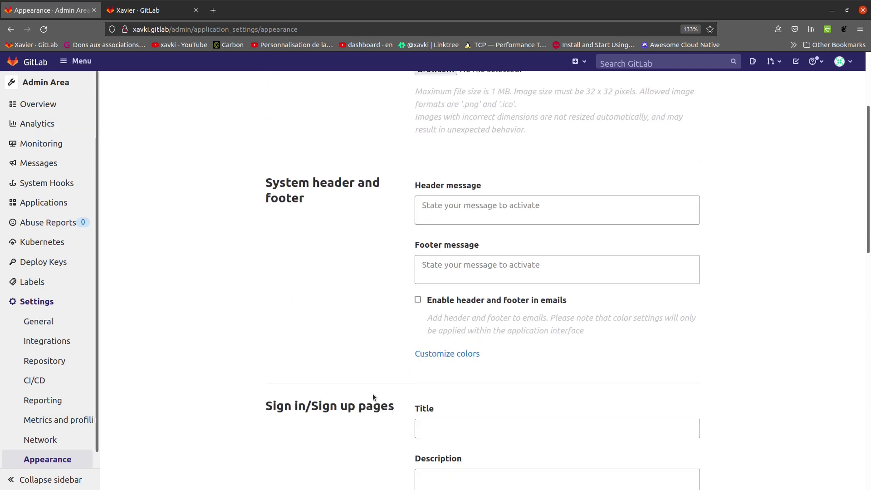
scroll(358, 386, down, 2)
scroll(323, 388, down, 5)
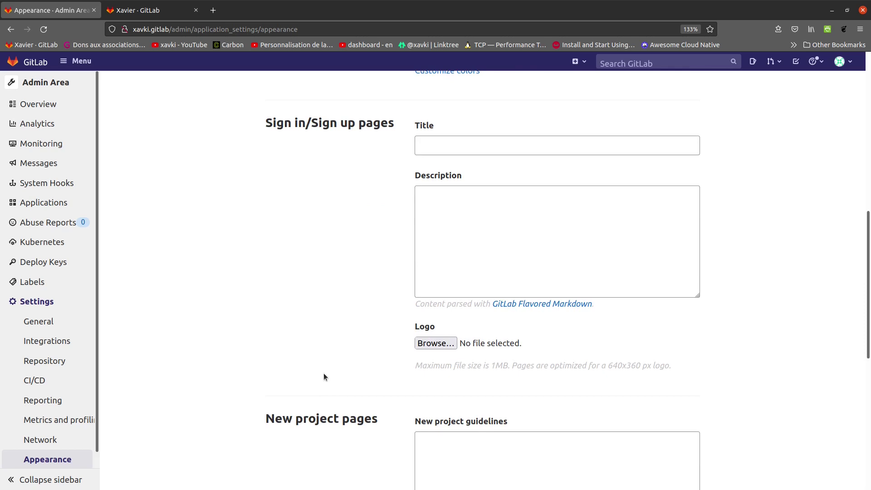
scroll(323, 373, down, 3)
scroll(341, 236, up, 5)
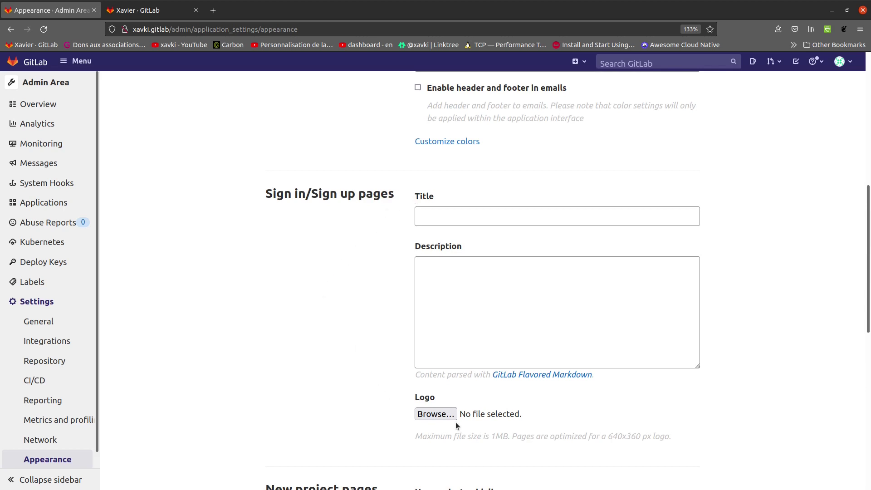
scroll(456, 413, down, 8)
scroll(342, 377, down, 2)
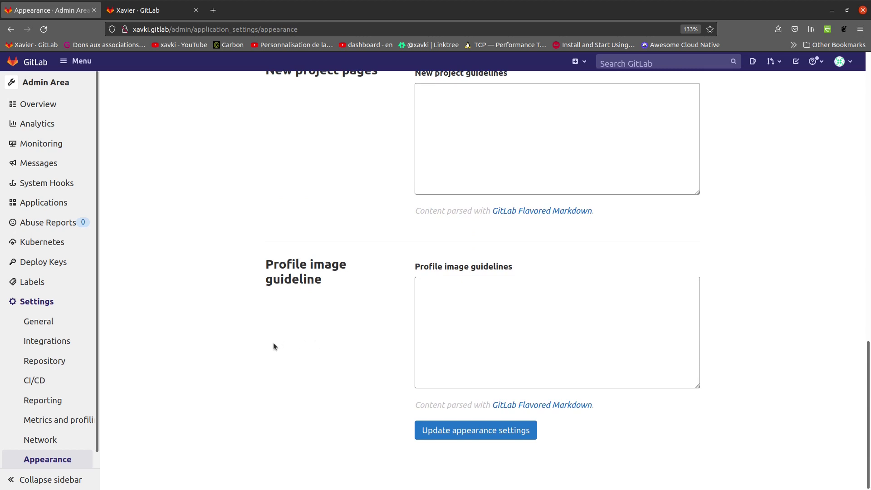
scroll(57, 415, down, 2)
Open the Preferences settings and examine the Email section, including the custom hostname for private commit emails
click(51, 447)
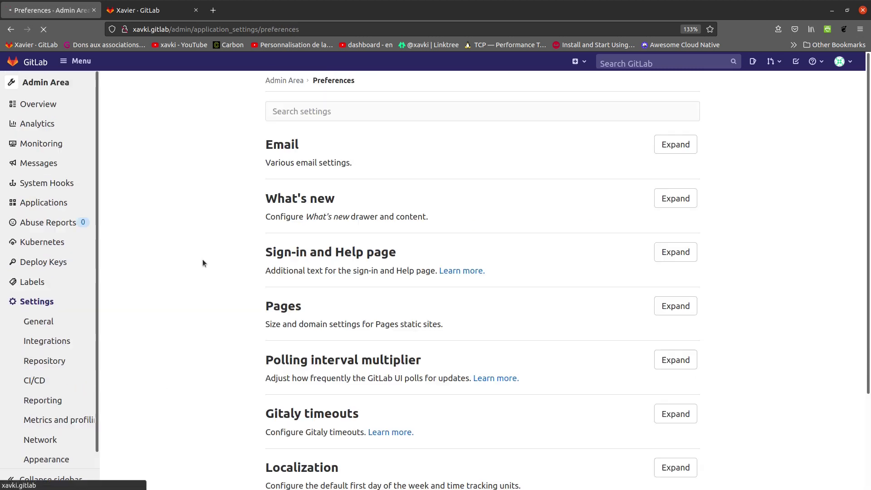
scroll(793, 231, down, 1)
scroll(792, 231, down, 2)
scroll(793, 230, up, 3)
scroll(636, 86, down, 2)
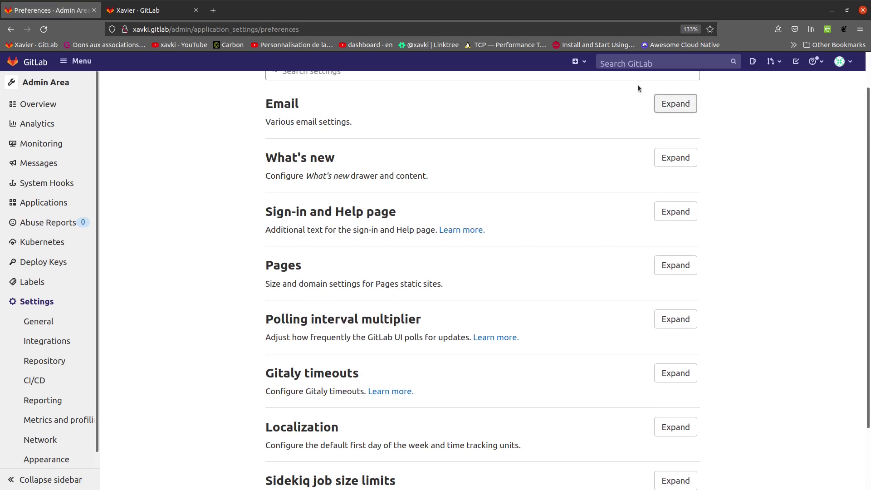
click(662, 104)
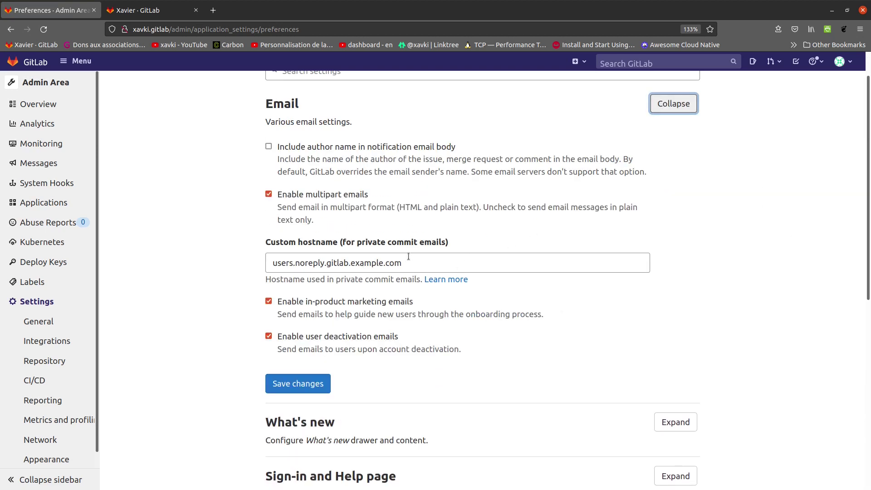
drag(440, 262, 295, 230)
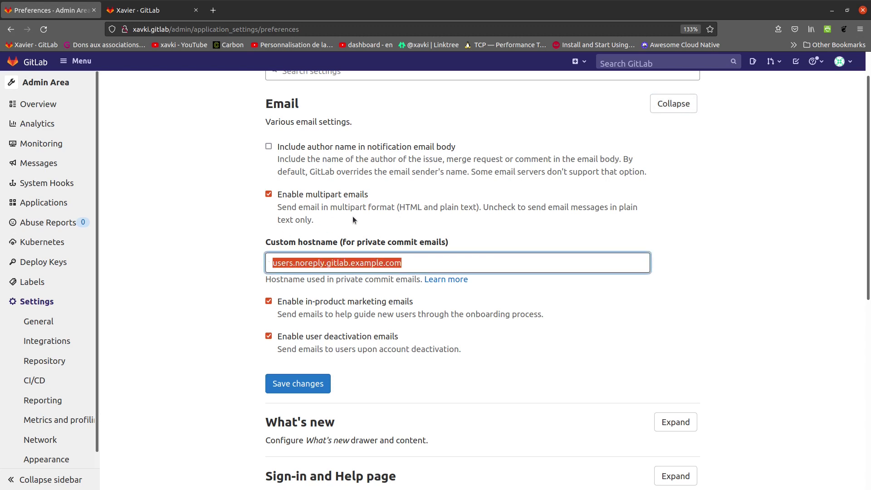
scroll(186, 184, down, 5)
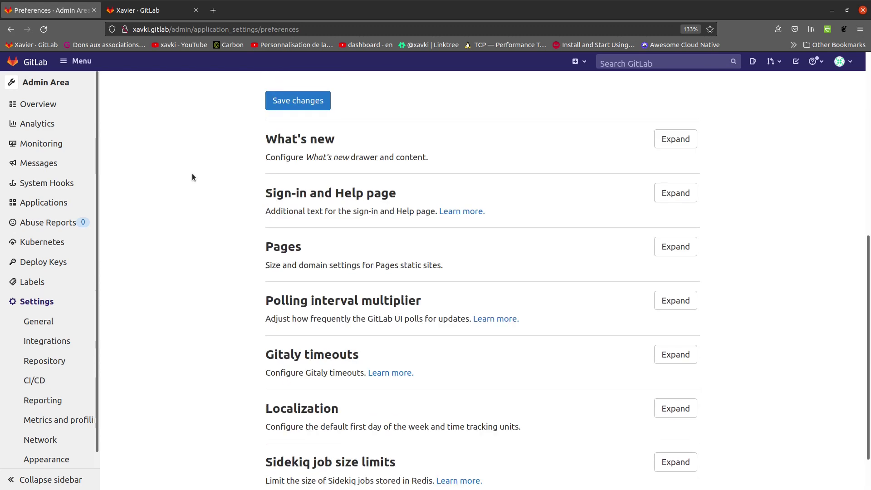
Examine the What's new preference options and view the What's new drawer from the help options, closing it after viewing
click(683, 140)
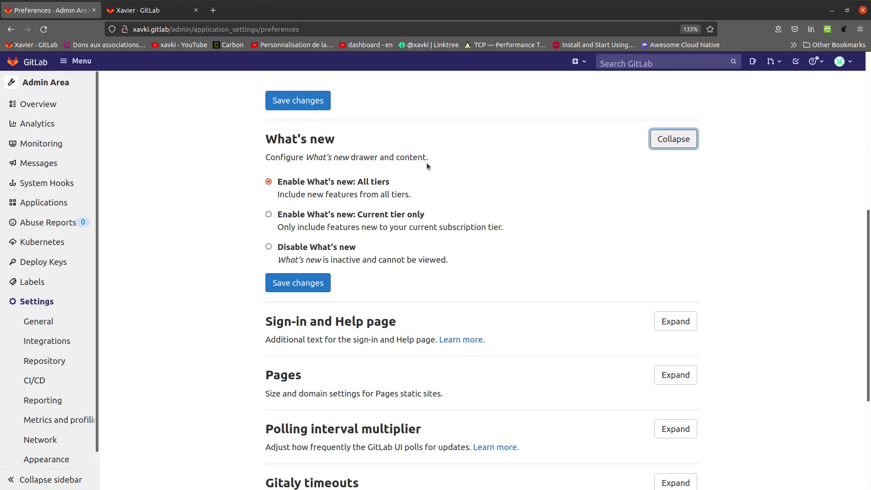
scroll(427, 162, down, 2)
scroll(427, 177, up, 2)
click(817, 62)
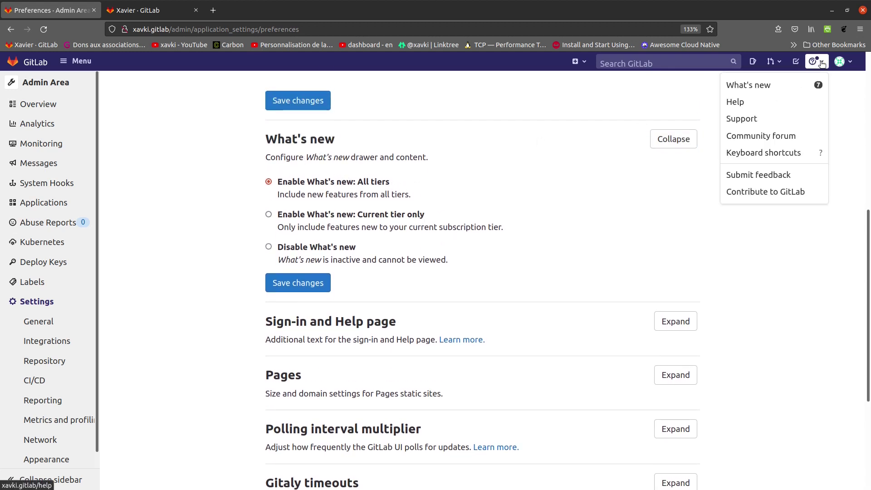
click(802, 86)
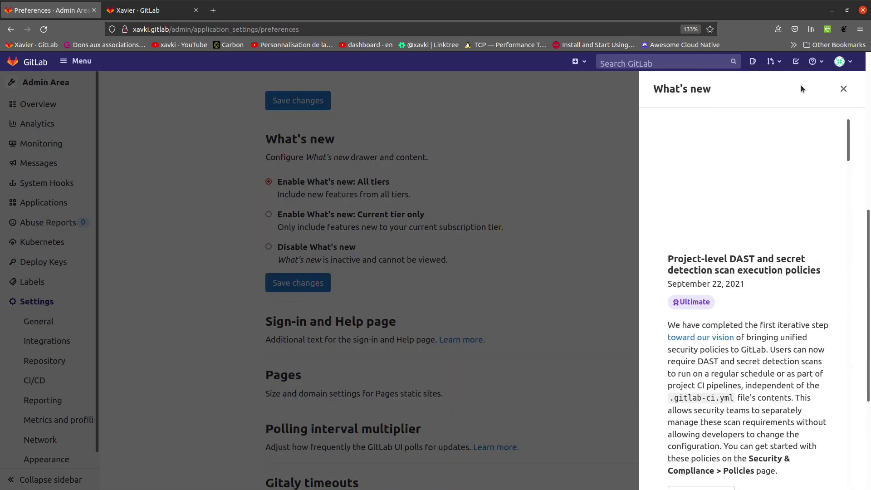
click(844, 89)
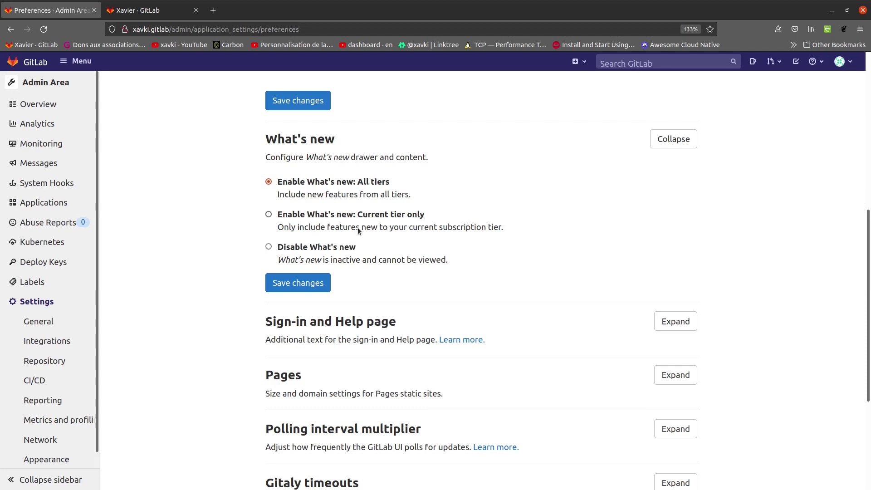
Expand the Pages preferences and examine the custom domain ownership, maximum page size and Let's Encrypt options
scroll(382, 280, down, 1)
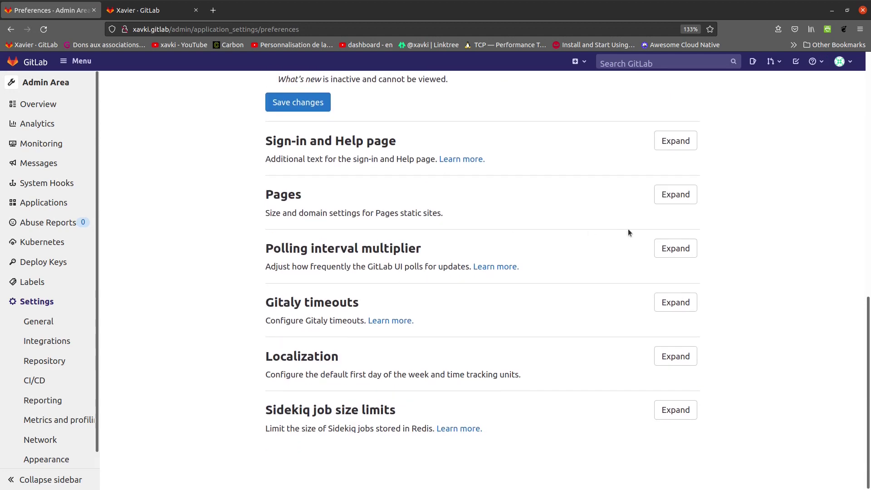
click(674, 194)
scroll(611, 187, down, 5)
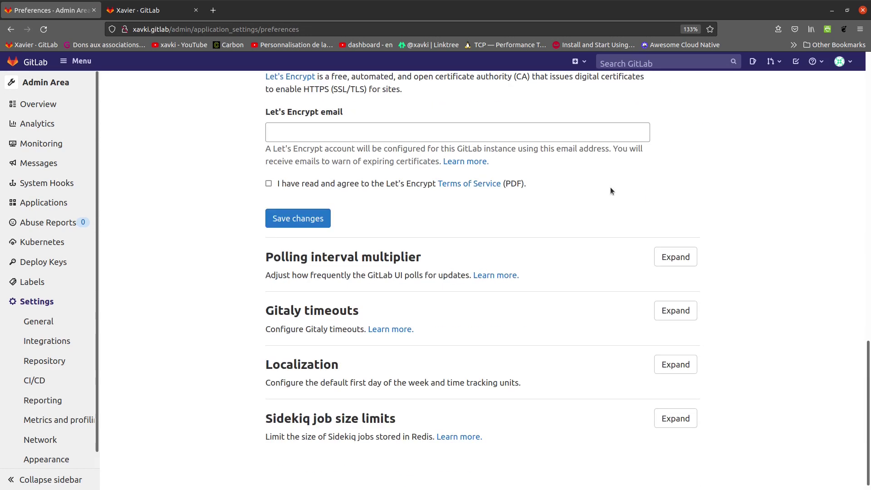
scroll(605, 188, up, 3)
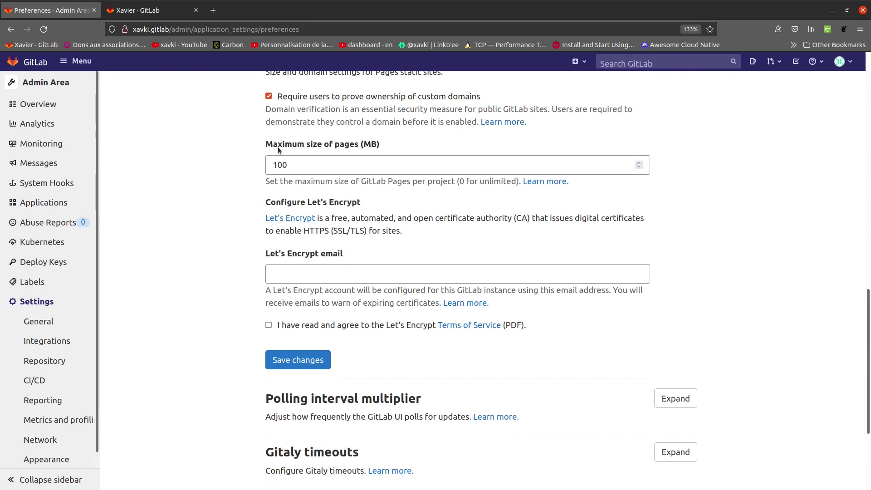
scroll(434, 147, up, 5)
scroll(581, 249, down, 8)
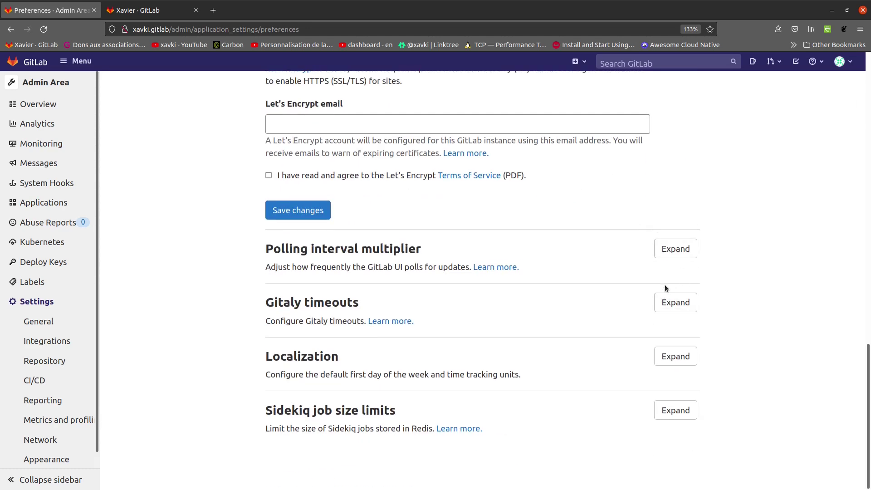
Expand the Polling interval multiplier and Localization preferences and examine the multiplier, first day of the week and time tracking options
click(688, 257)
scroll(712, 251, down, 2)
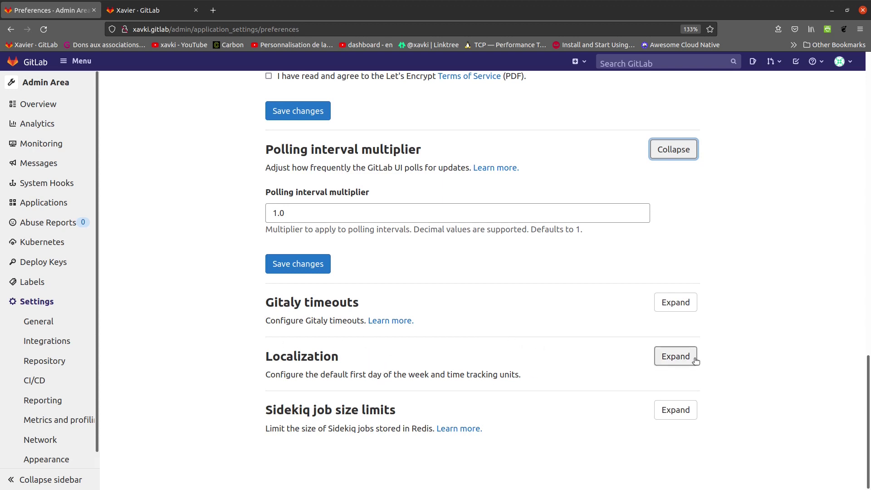
click(662, 357)
scroll(531, 349, down, 3)
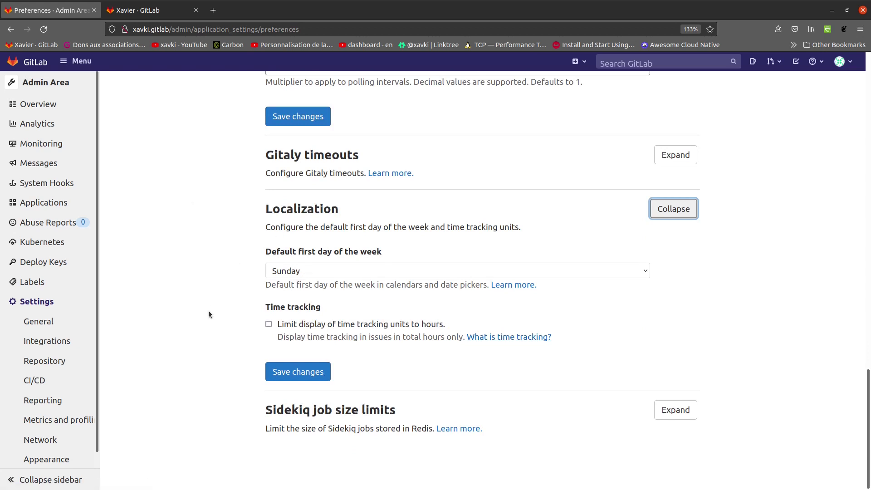
scroll(68, 320, down, 1)
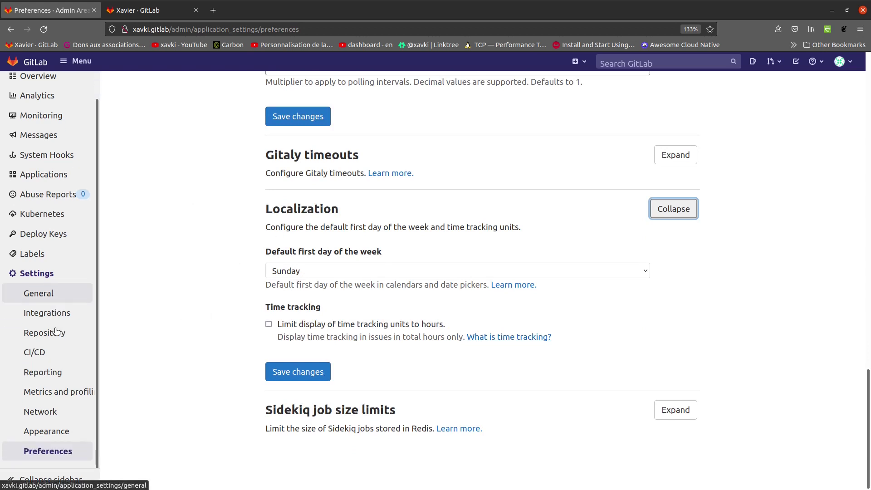
Return to the Projects dashboard and view the main navigation entries, including Groups, Snippets and Admin, closing them after viewing
click(36, 60)
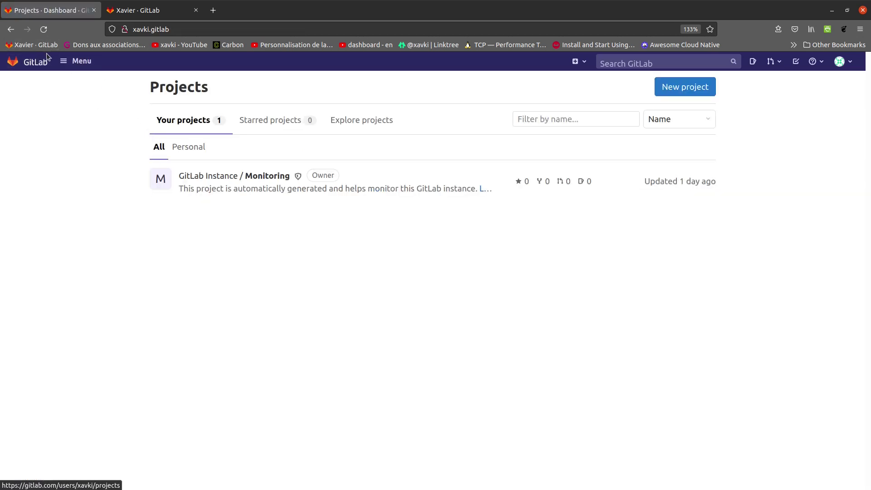
click(78, 61)
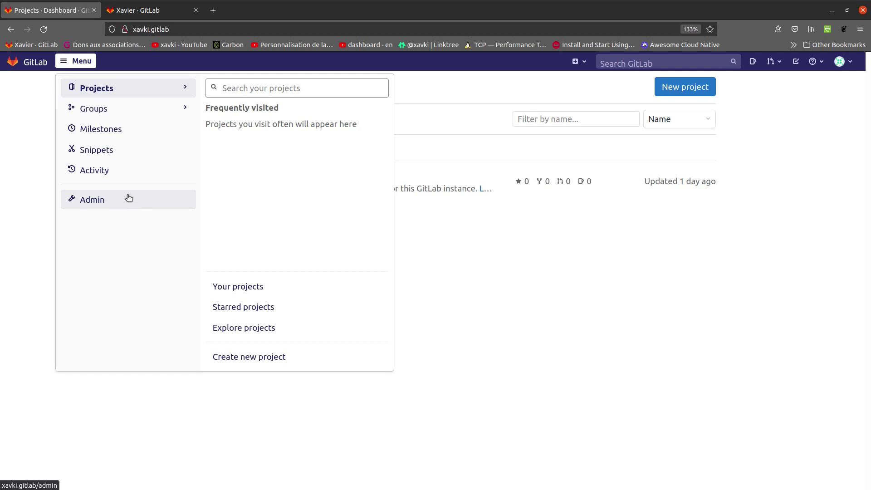
click(681, 299)
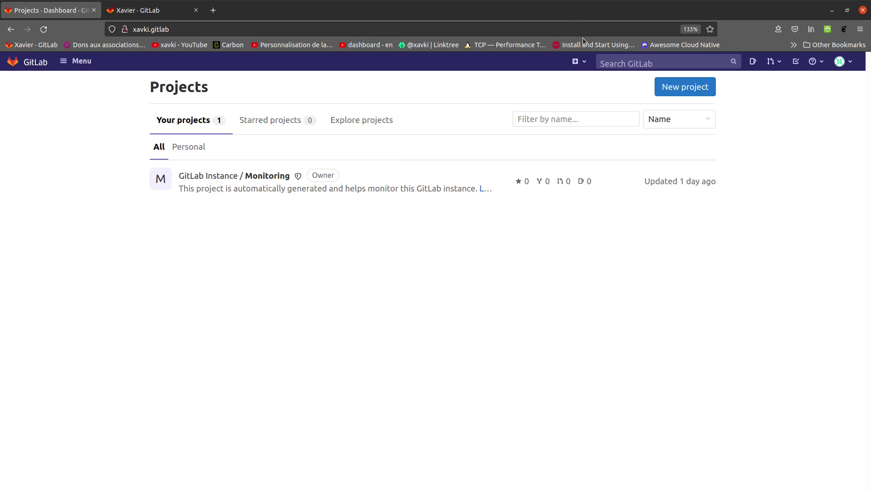
View the options for creating new items, the GitLab search and the administrator's account options on the Projects dashboard, closing each after viewing
click(579, 62)
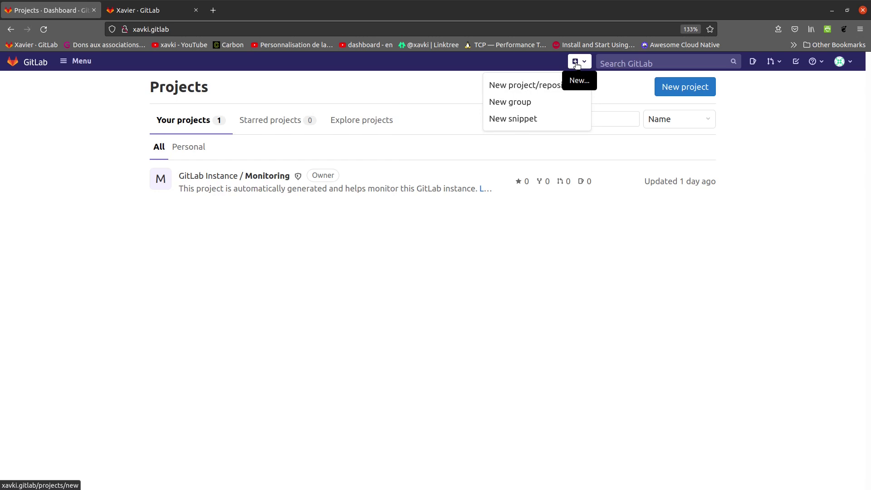
click(827, 153)
click(697, 62)
click(766, 119)
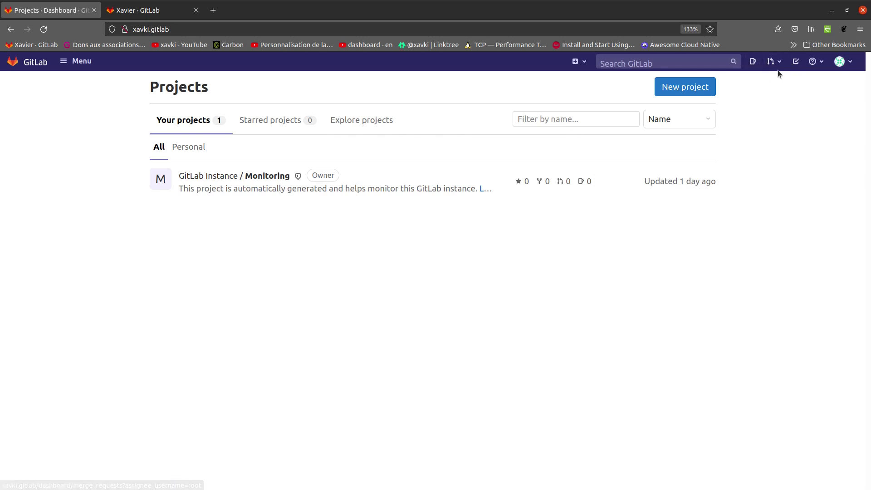
click(852, 62)
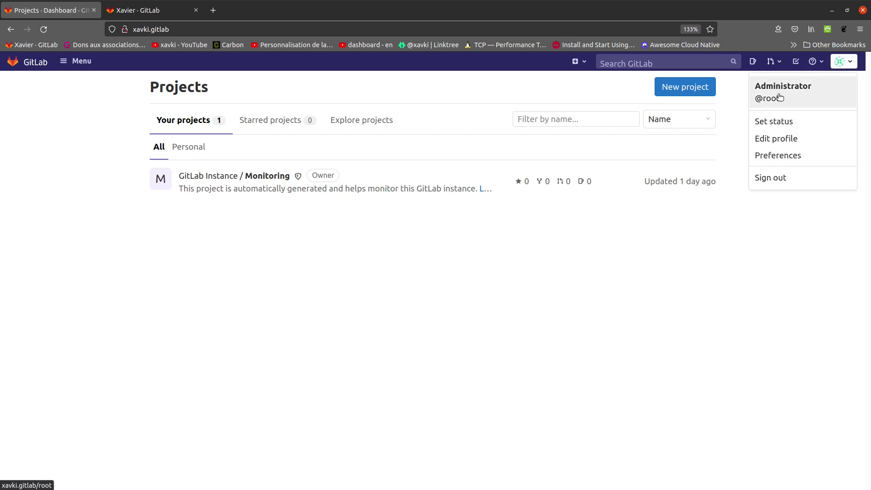
click(818, 228)
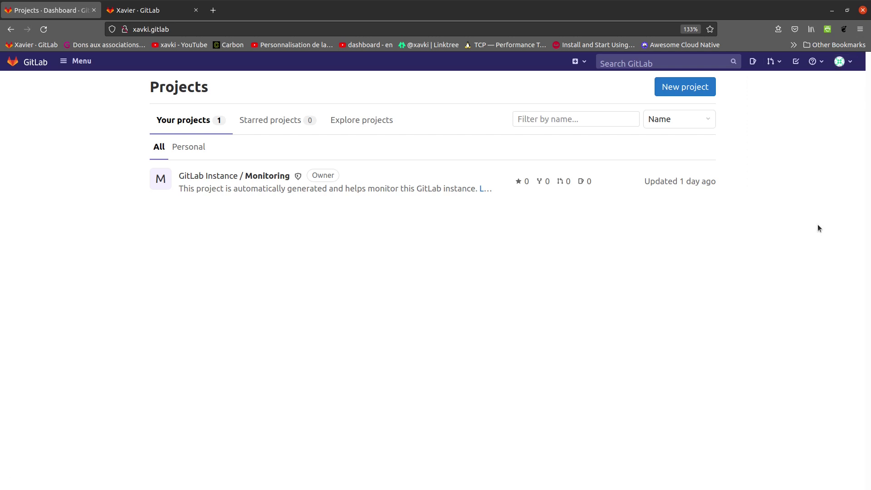